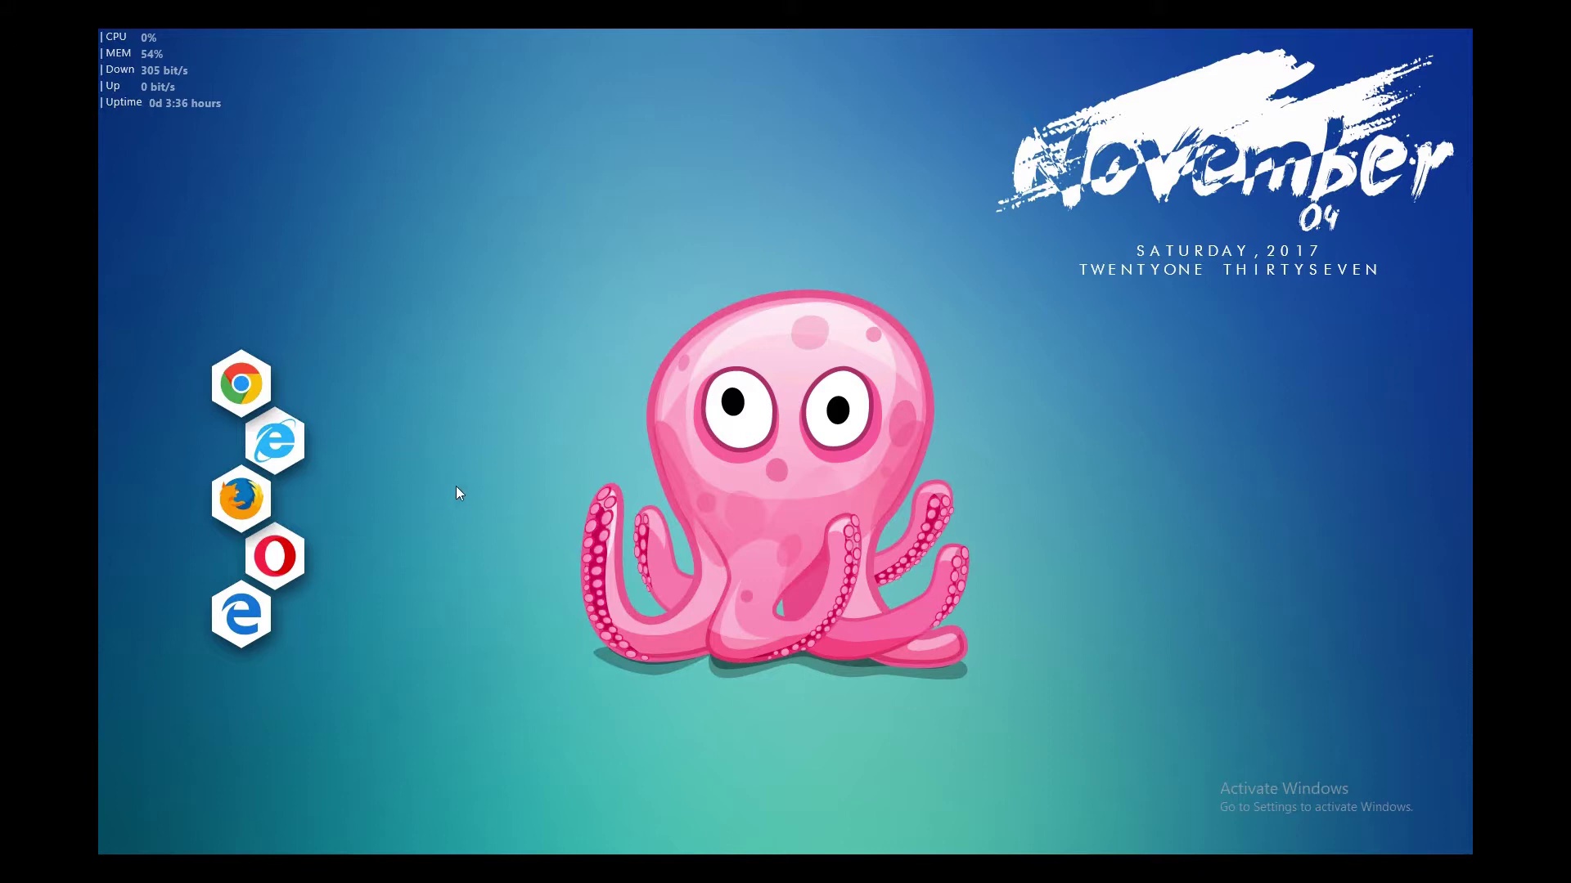
Step: Launch Firefox and search all add-ons in the Add-ons Manager for 'greasemonkey'
click(241, 503)
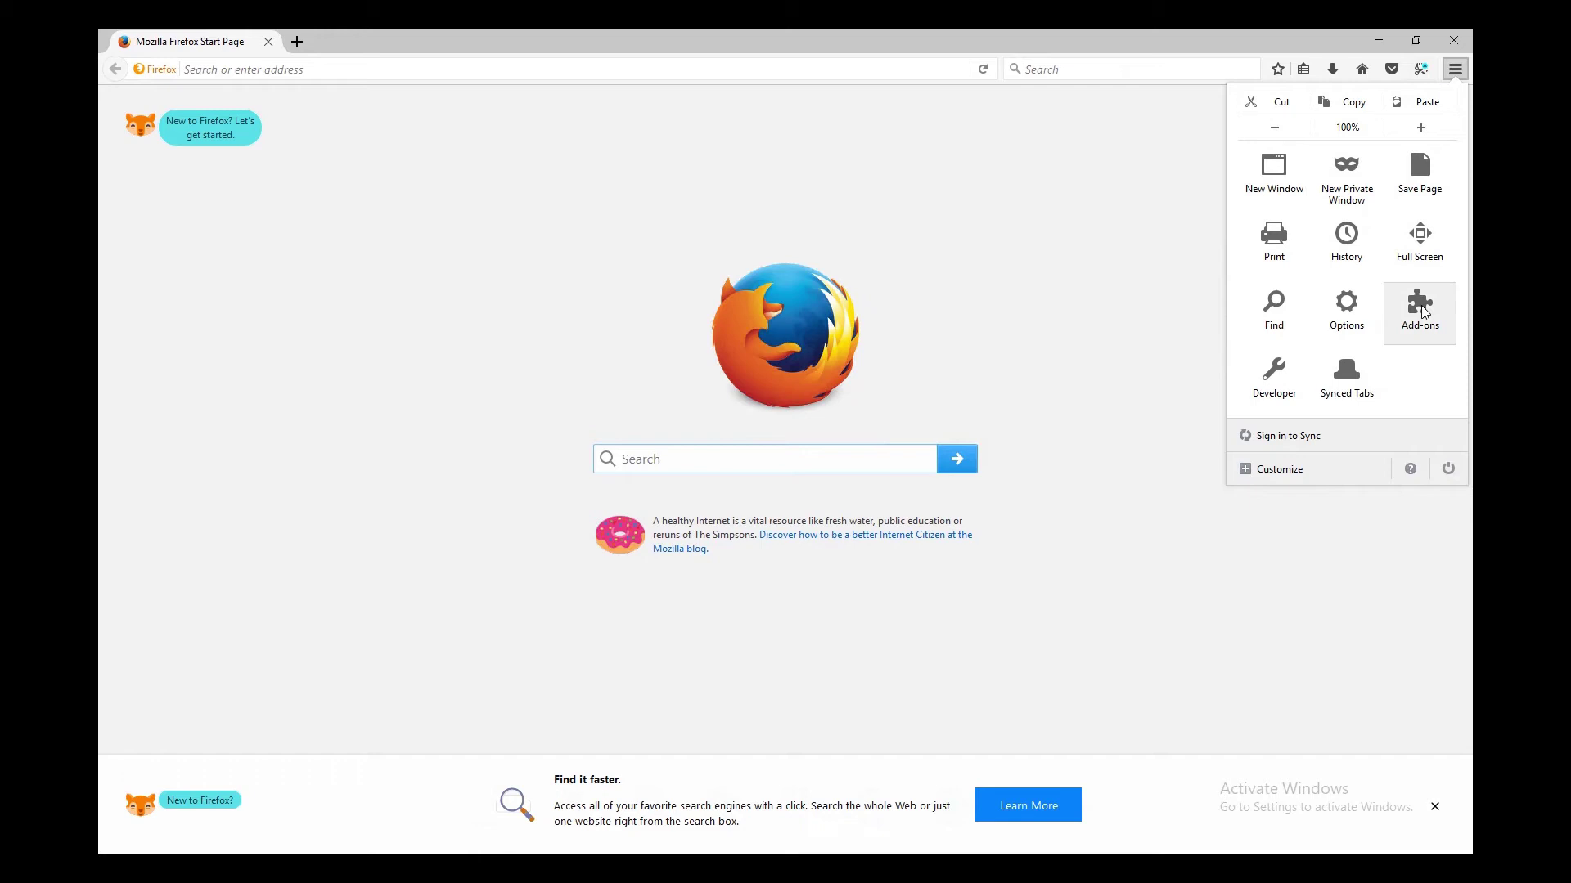
click(1421, 309)
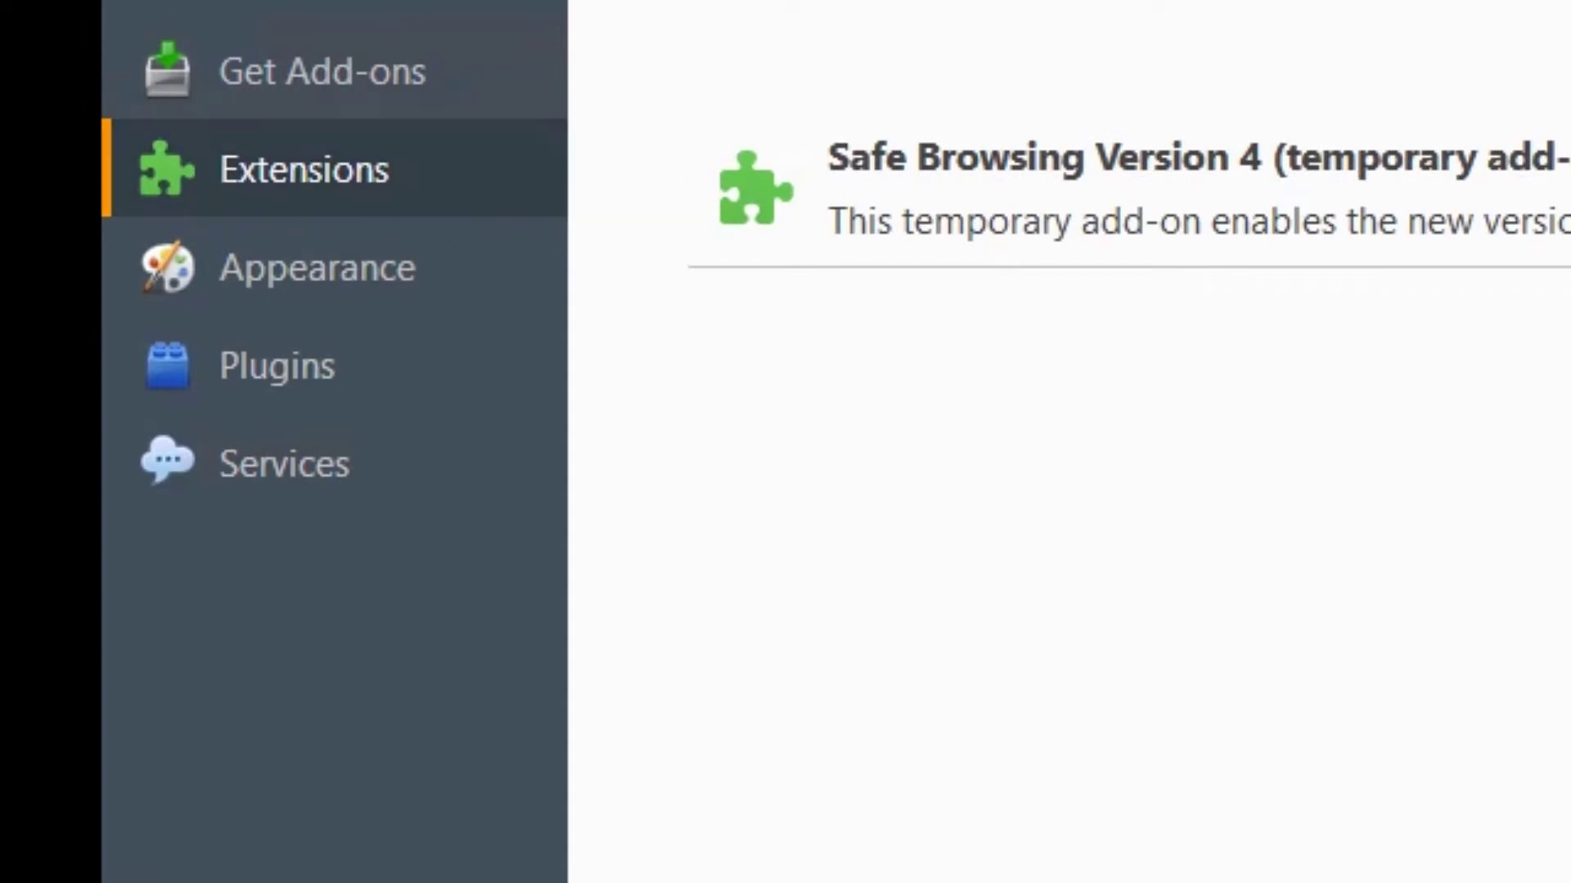
click(1263, 115)
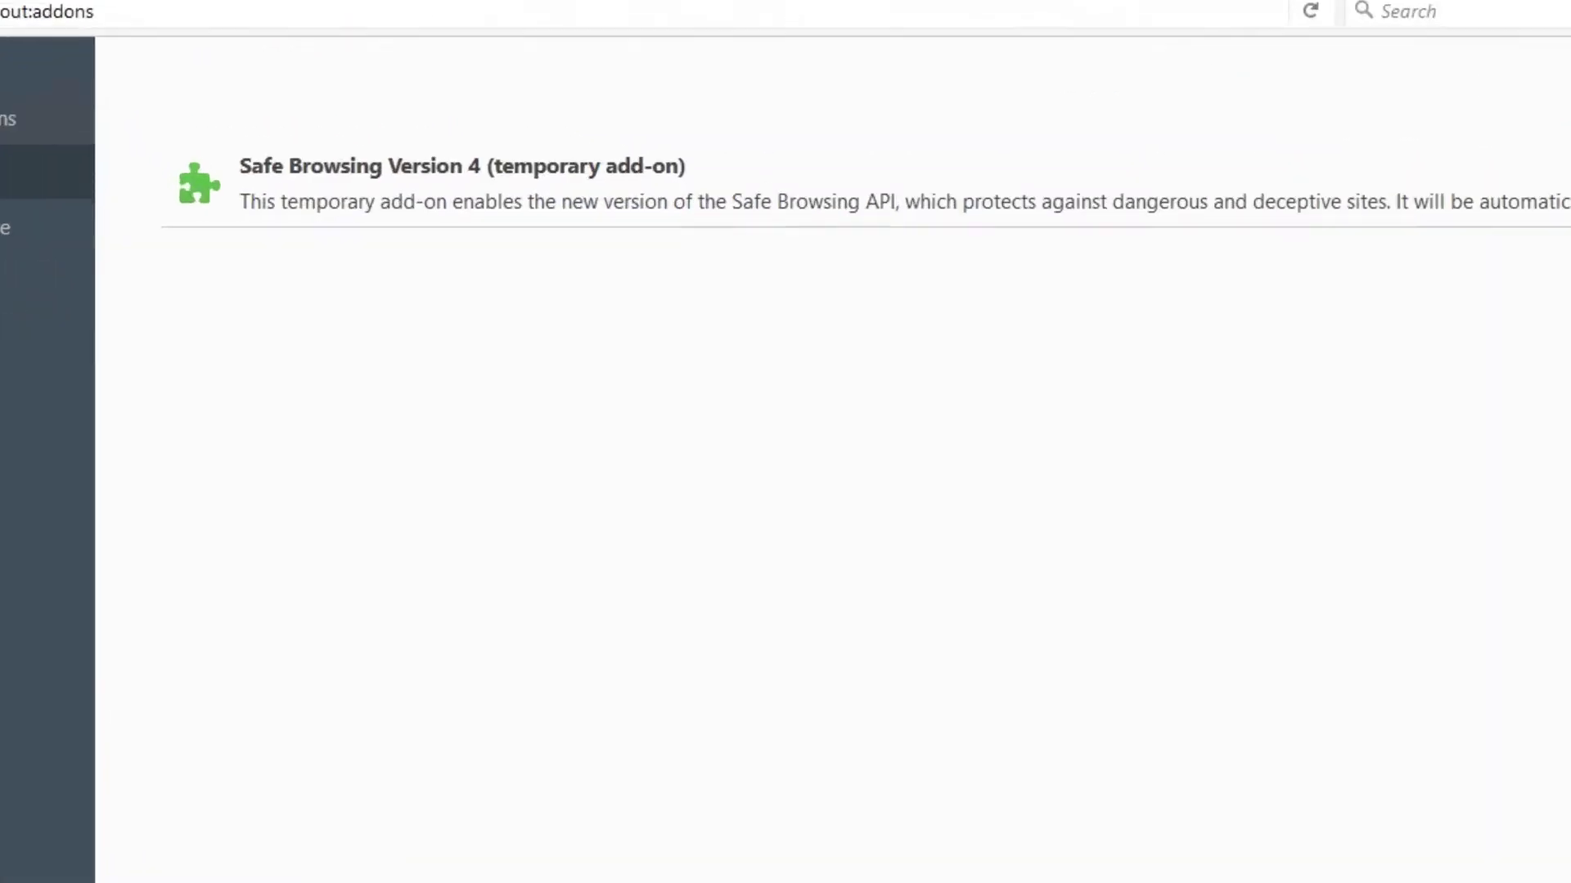
text(grease)
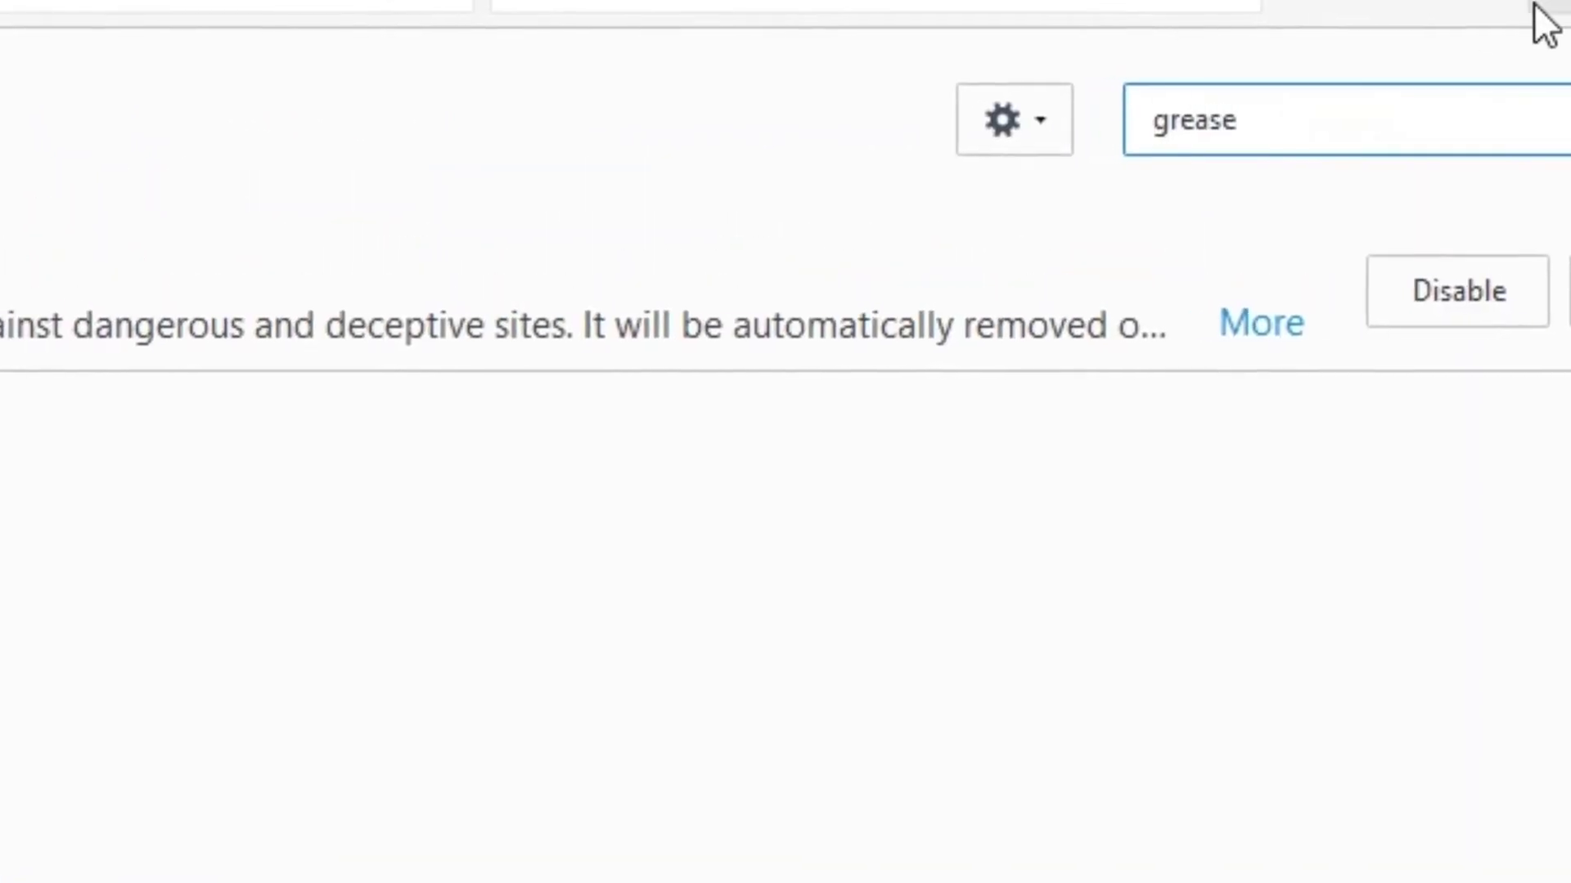
text(monk)
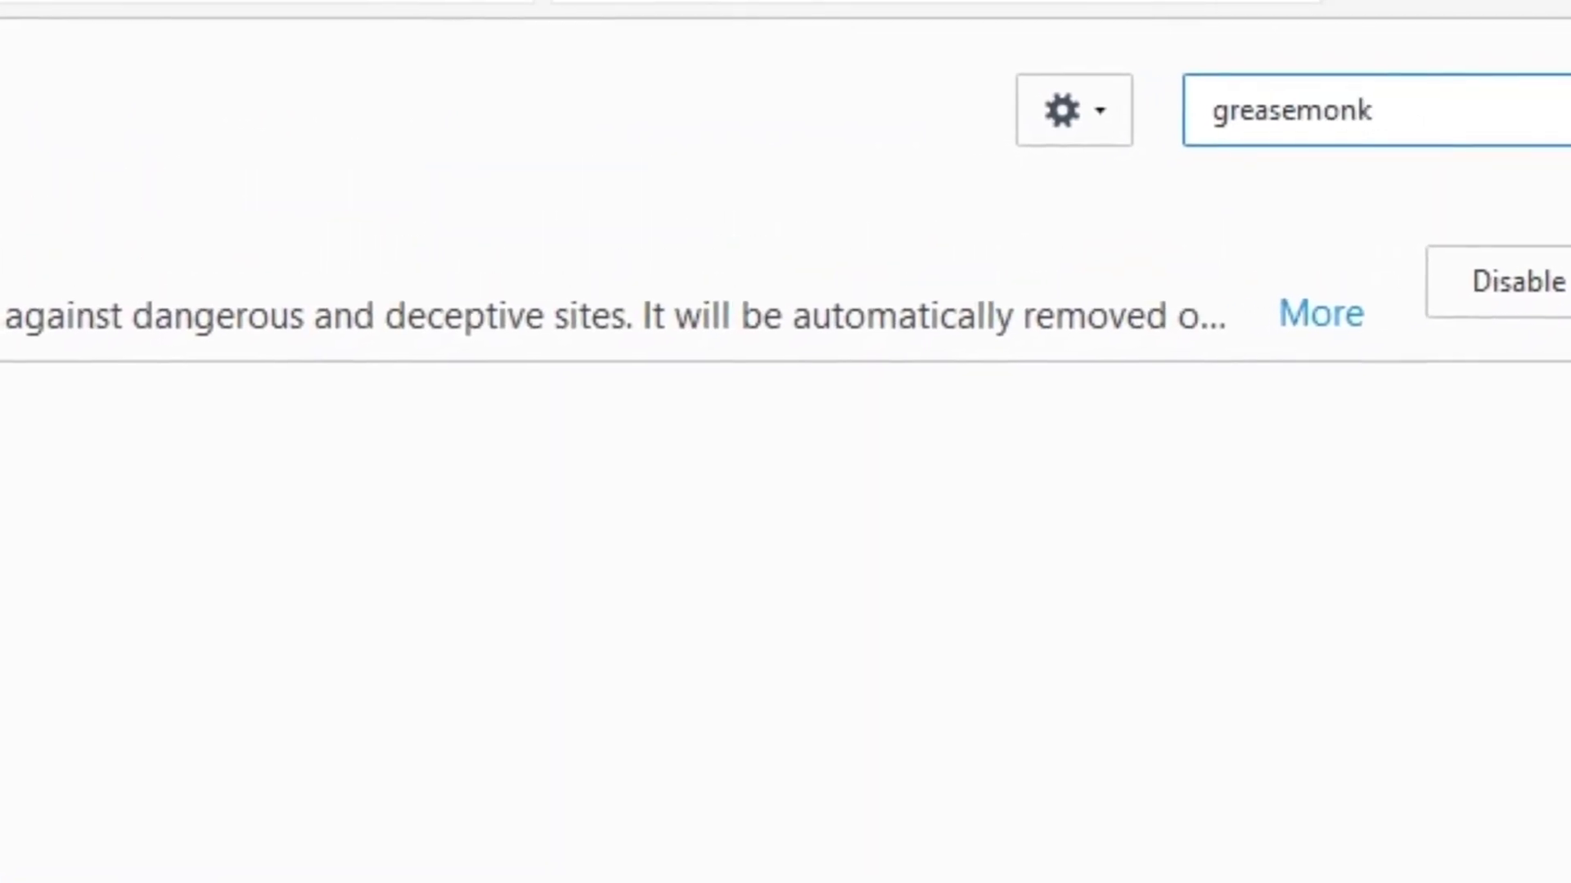
text(ey)
key(Return)
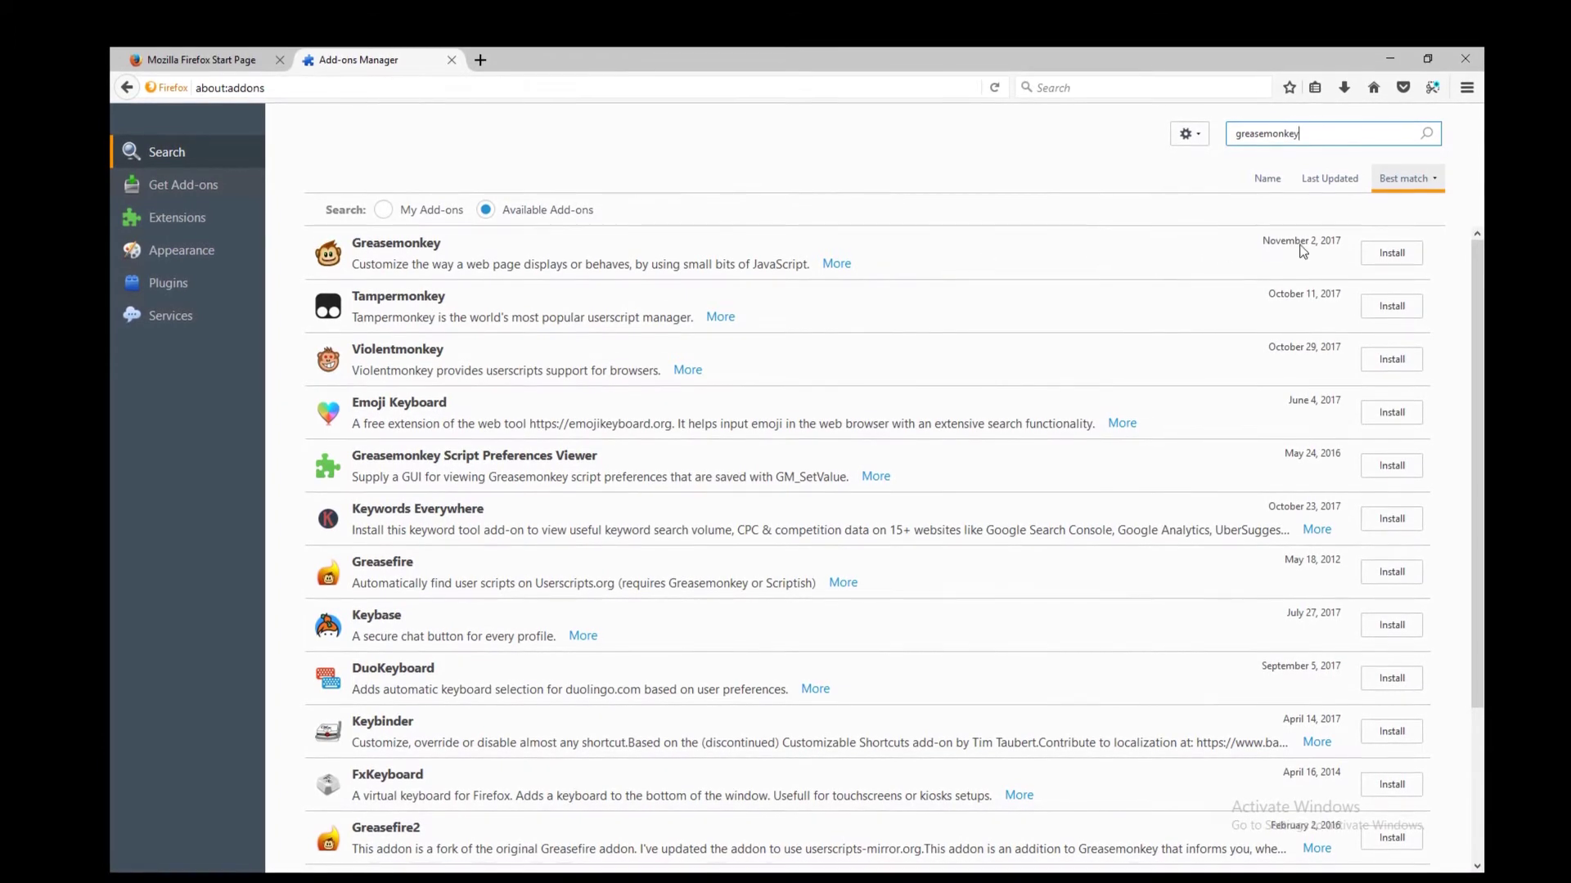
Step: Install Greasemonkey from the search results and restart Firefox to activate it
click(1390, 253)
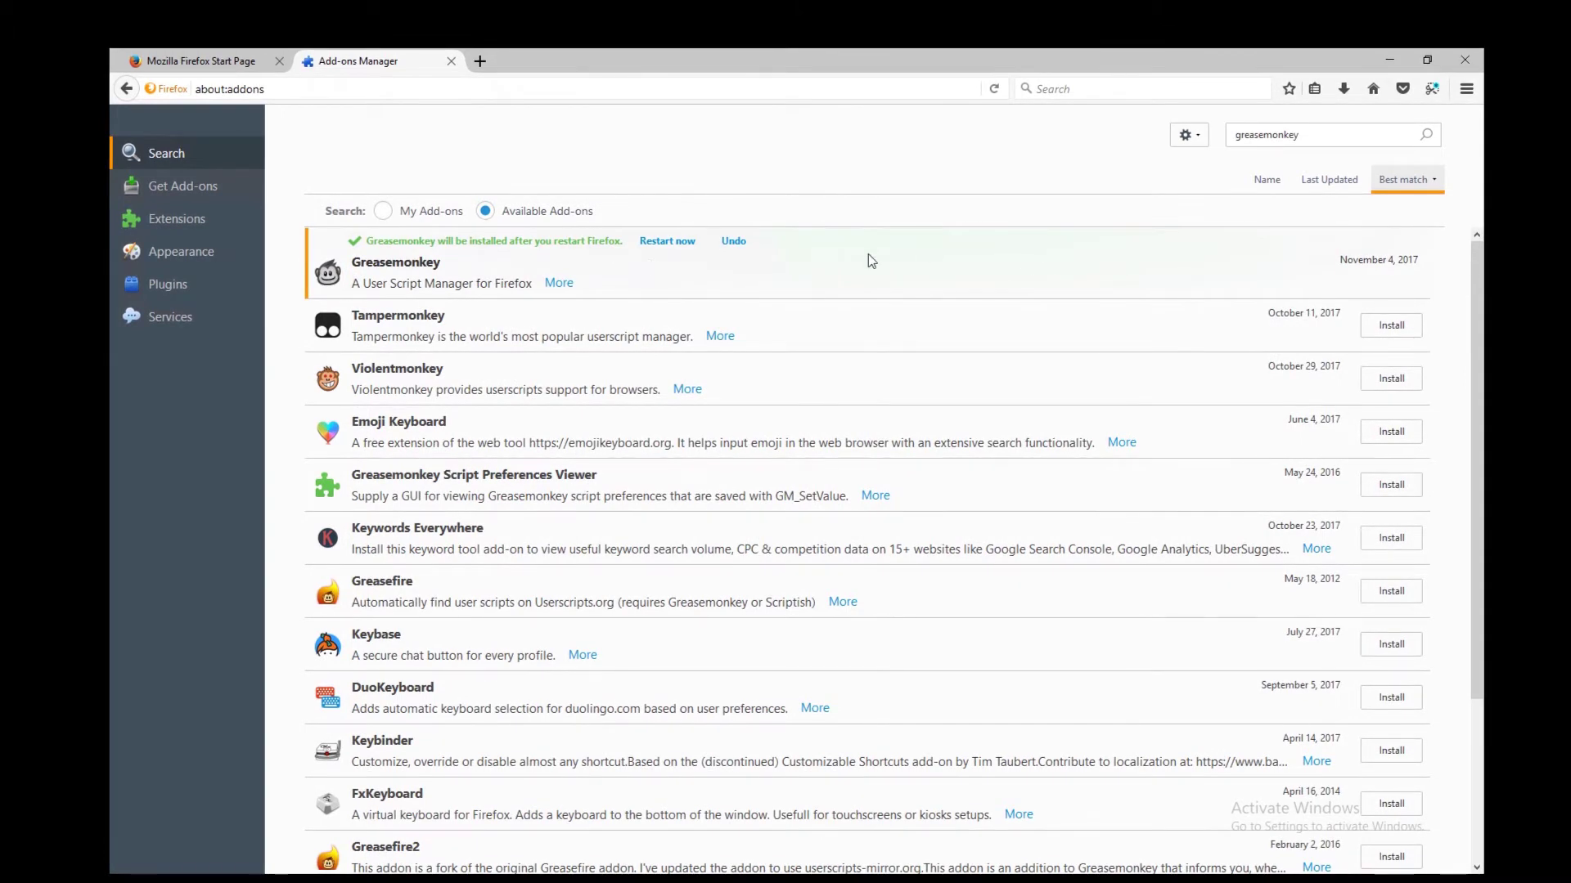
click(665, 242)
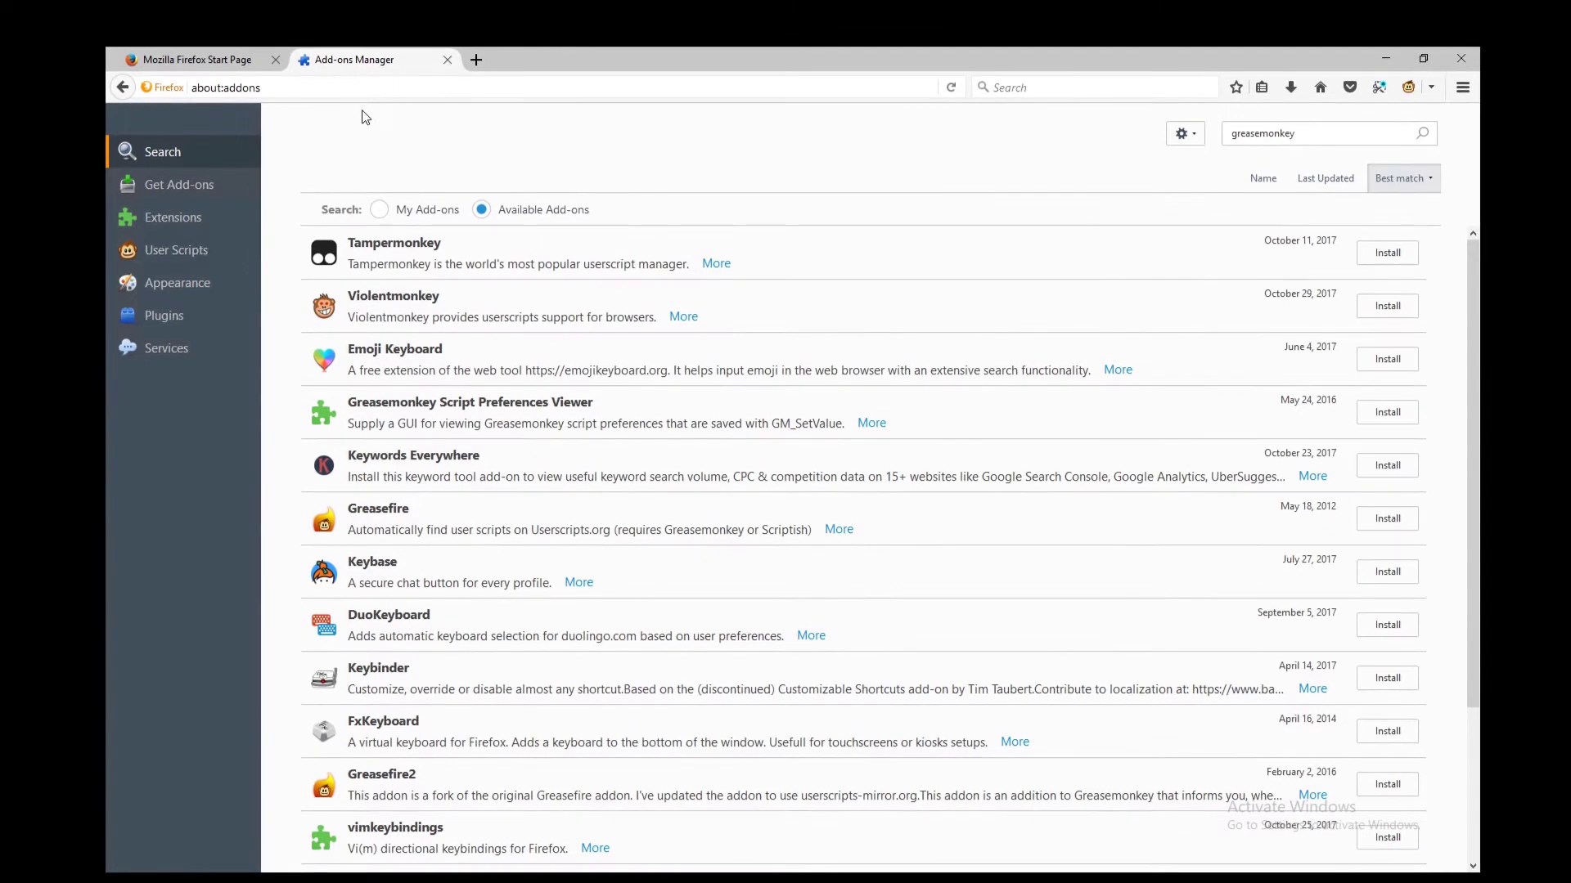
Step: Go to grcrt.net and open the GRCRTools installation guide for Firefox
click(402, 86)
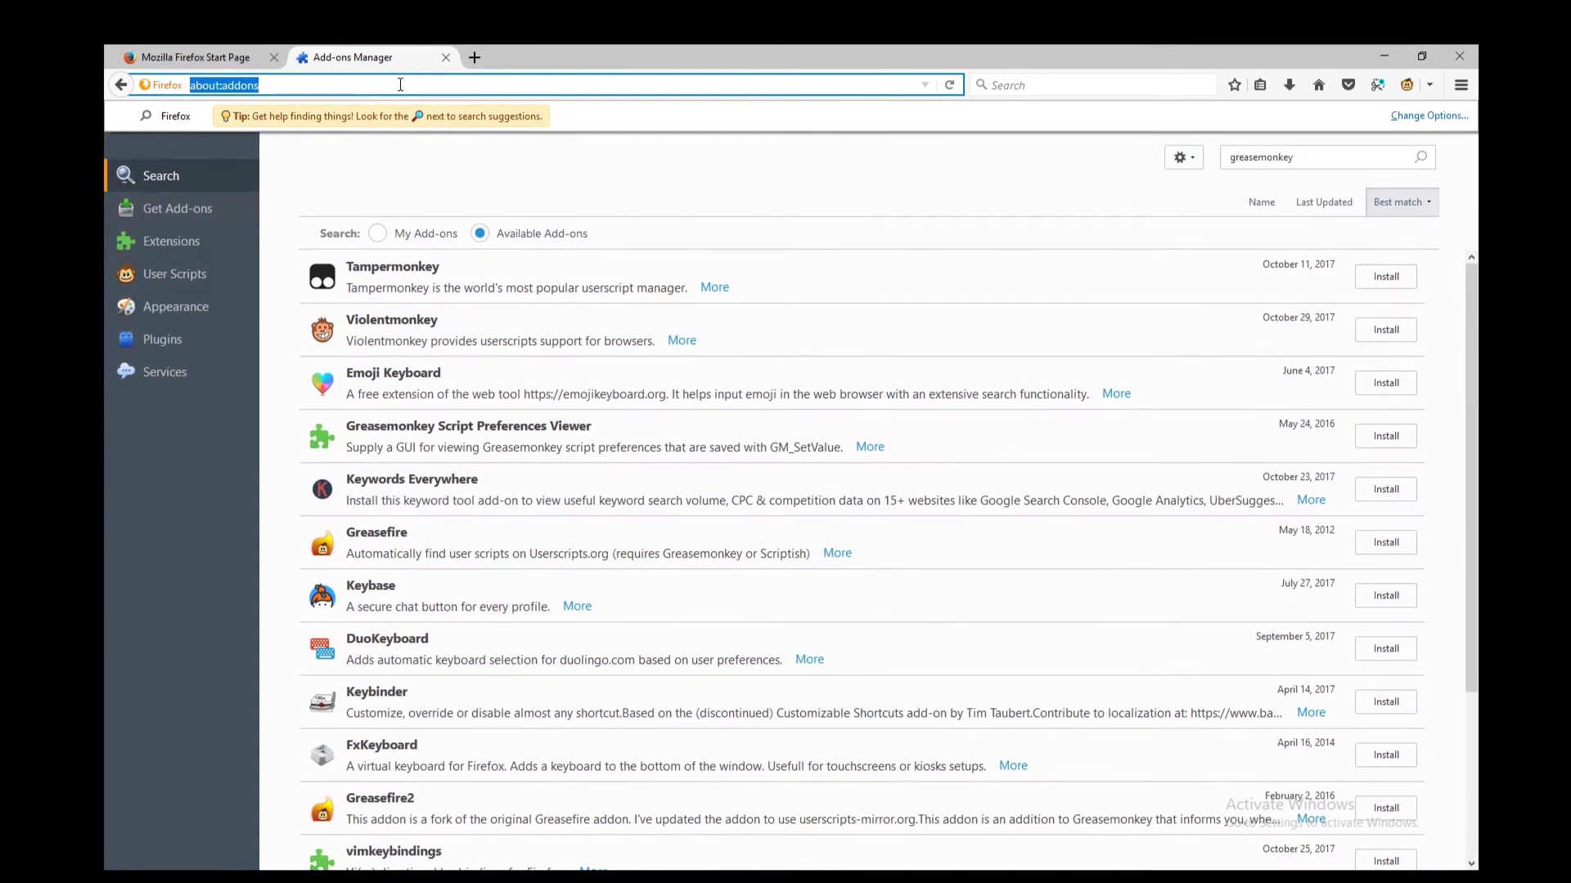
text(grcr)
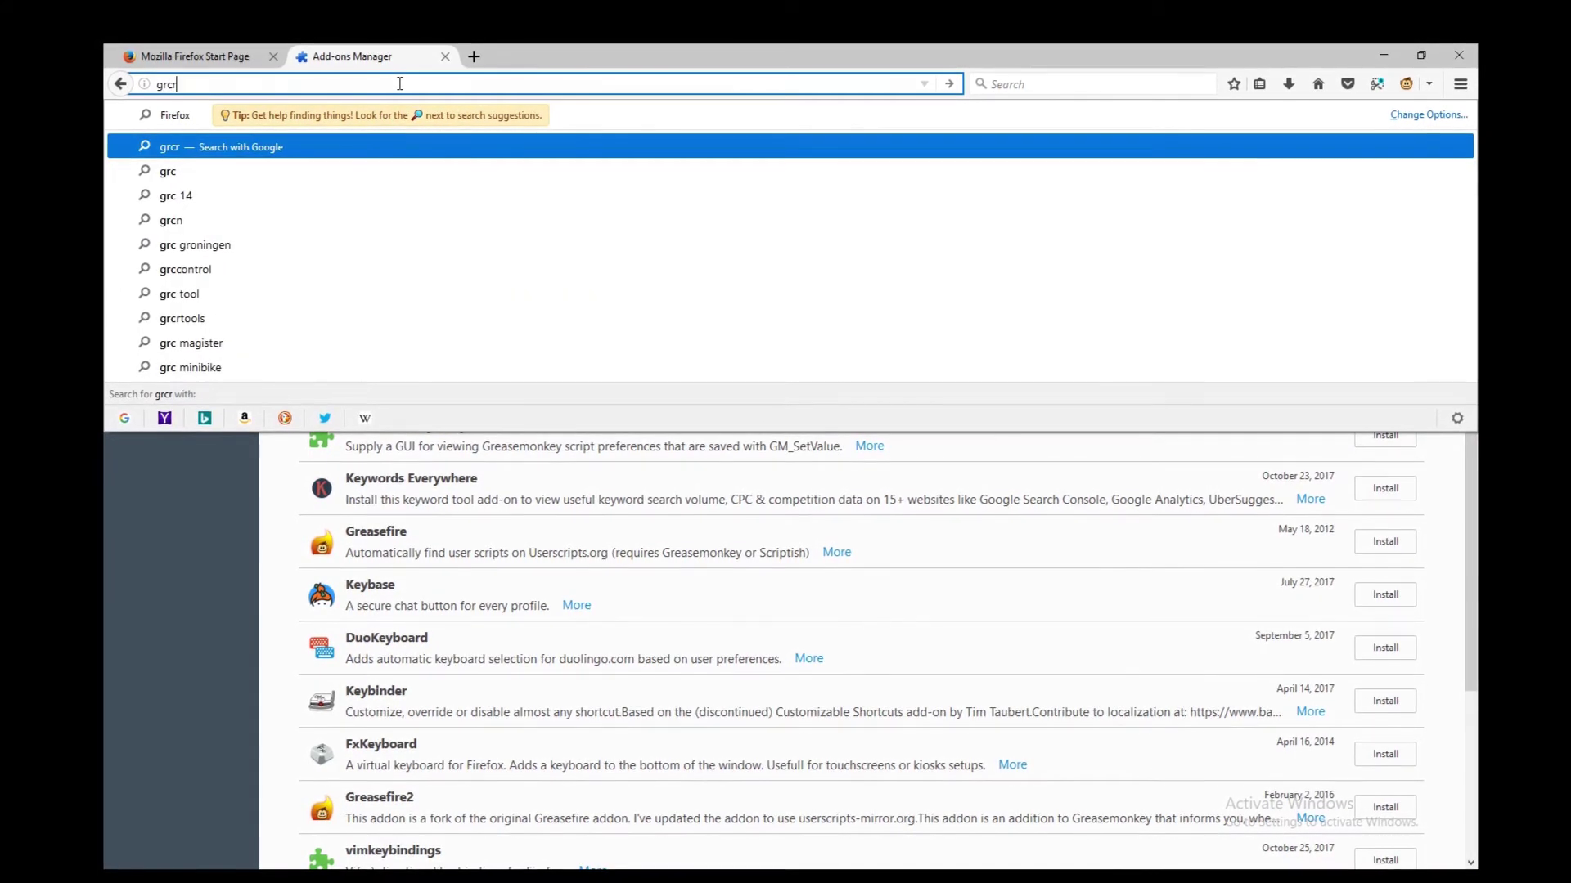
text(t.net/en_US/)
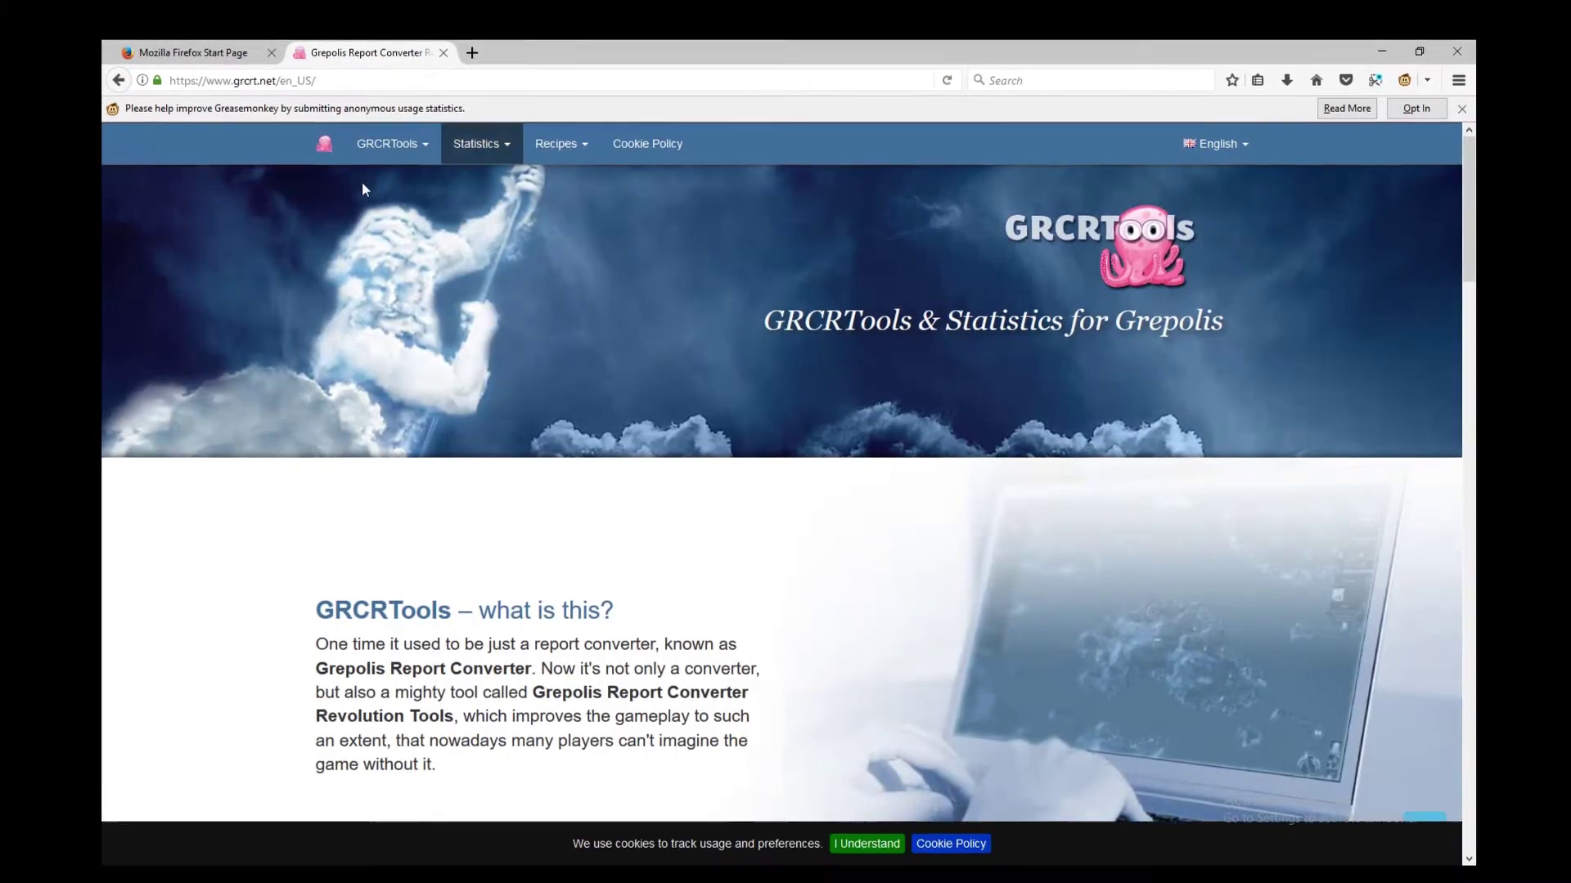
click(386, 143)
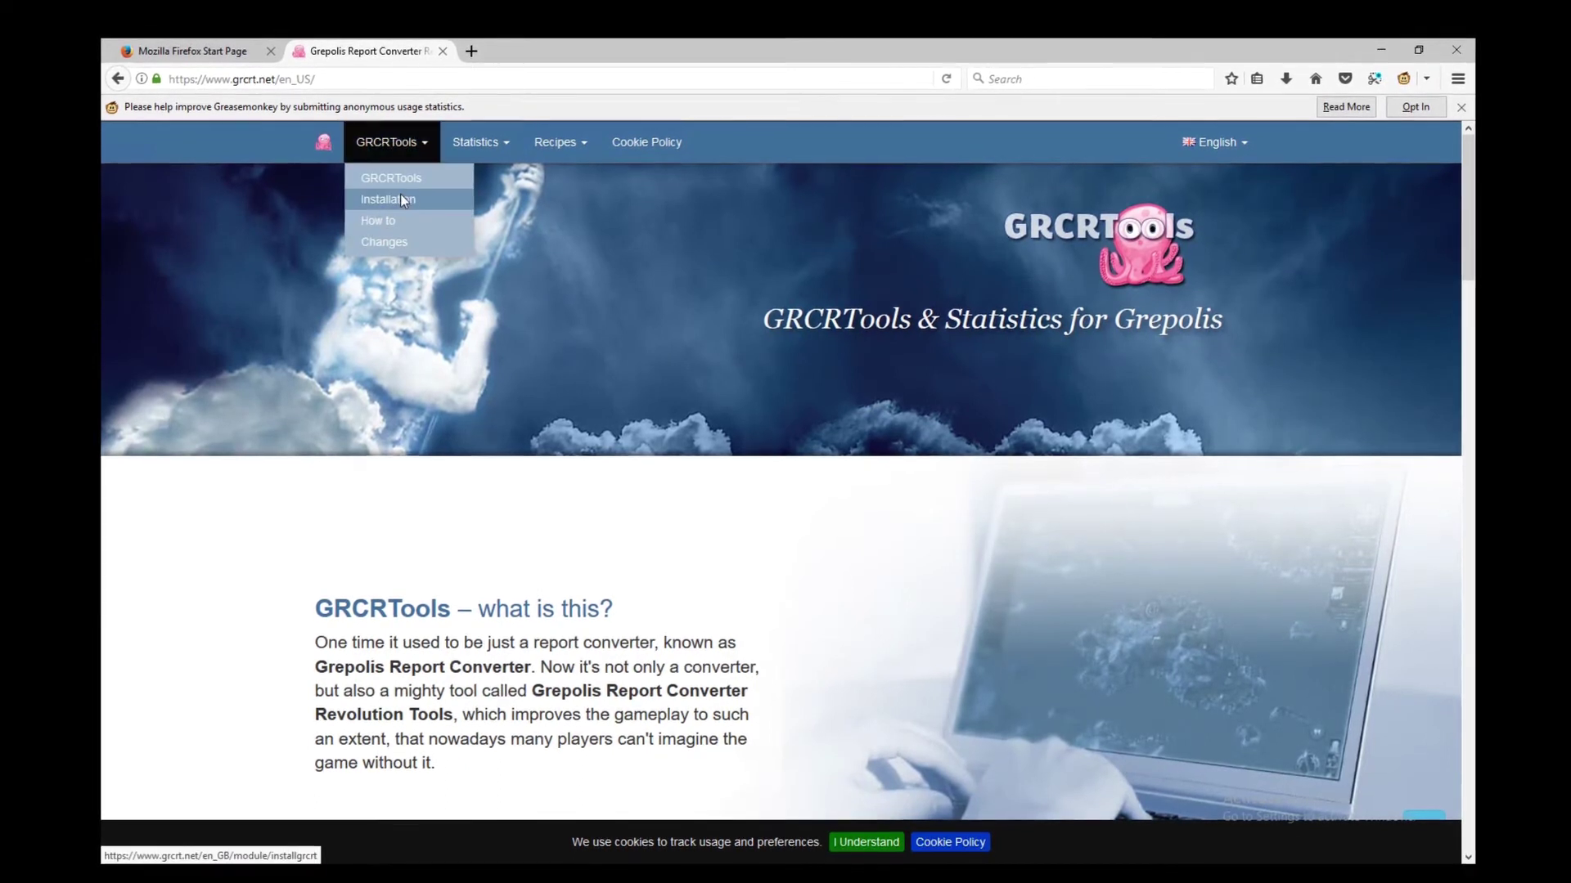
click(400, 196)
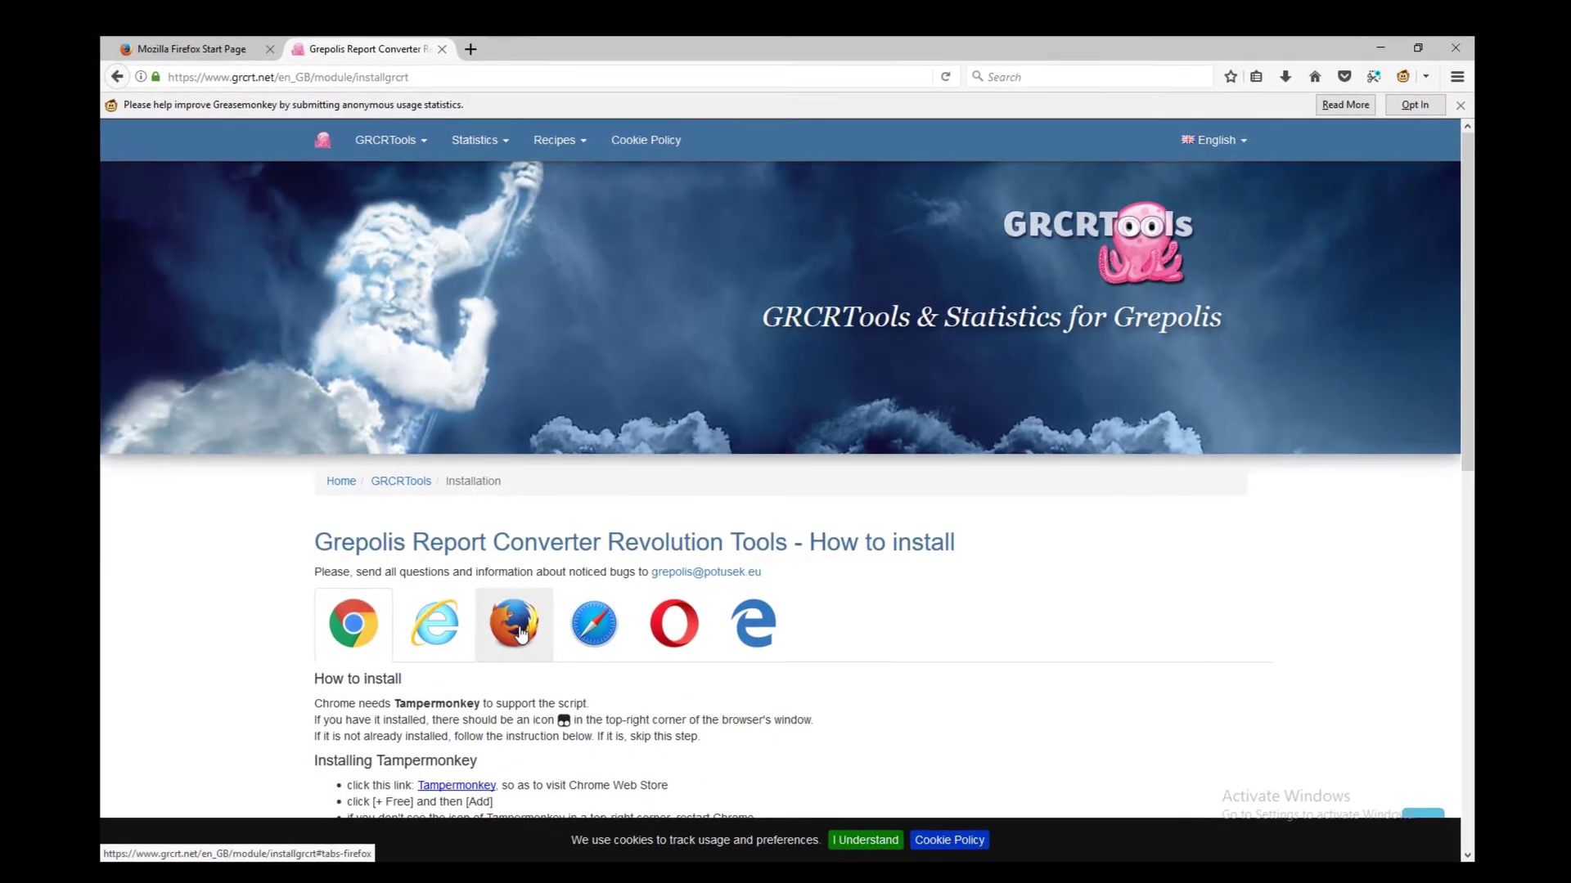
click(521, 634)
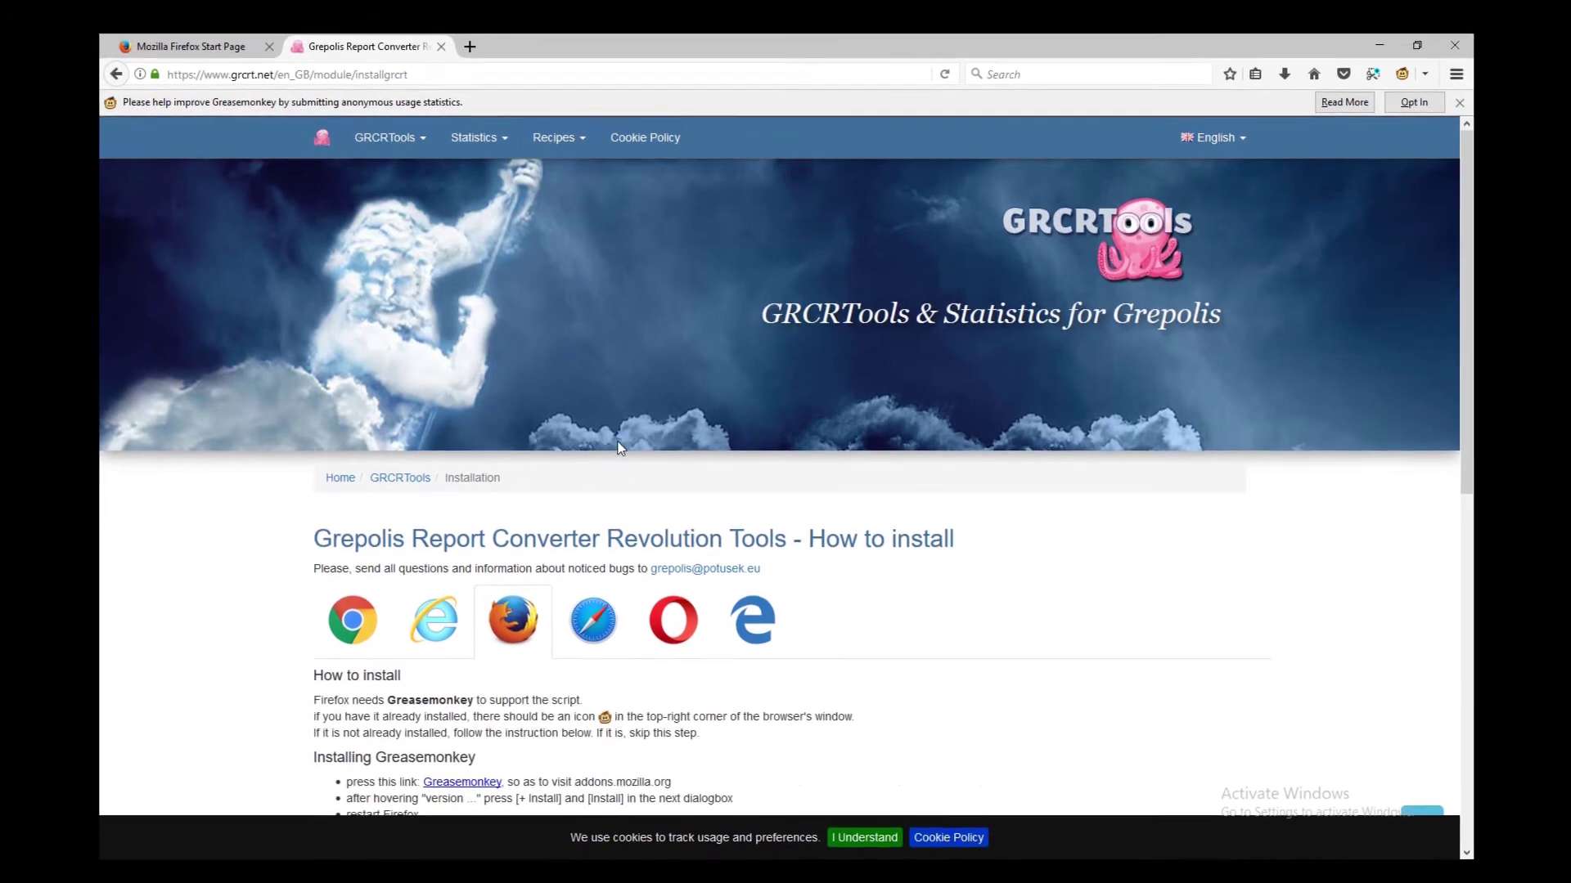
scroll(638, 417, down, 6)
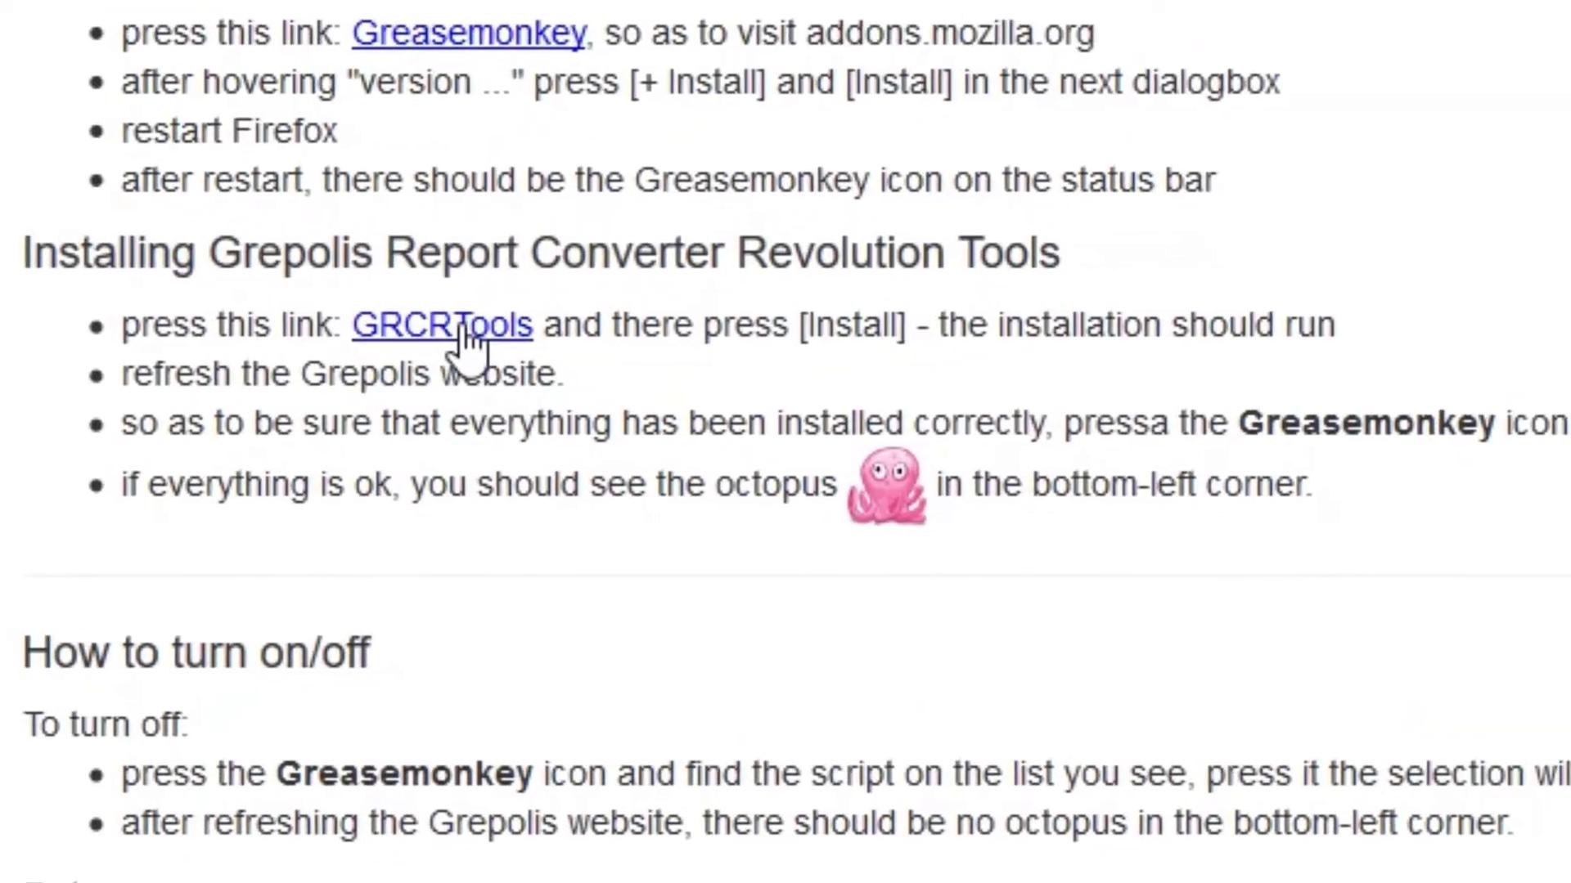
Step: Install the Grepolis Report Converter userscript through Greasemonkey and dismiss the success notice
click(453, 317)
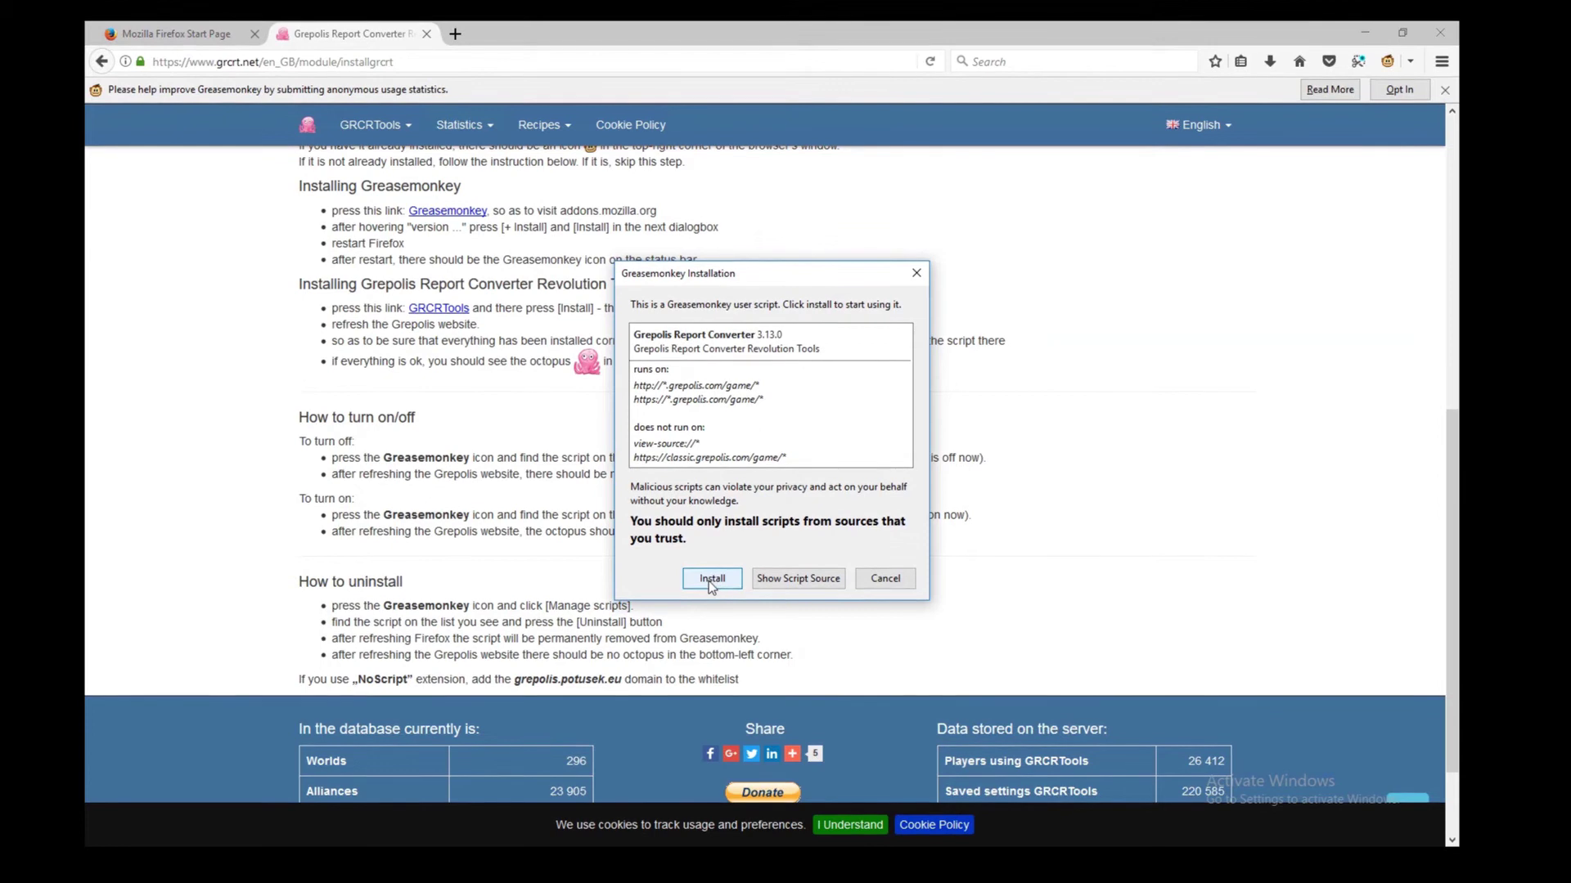
click(709, 581)
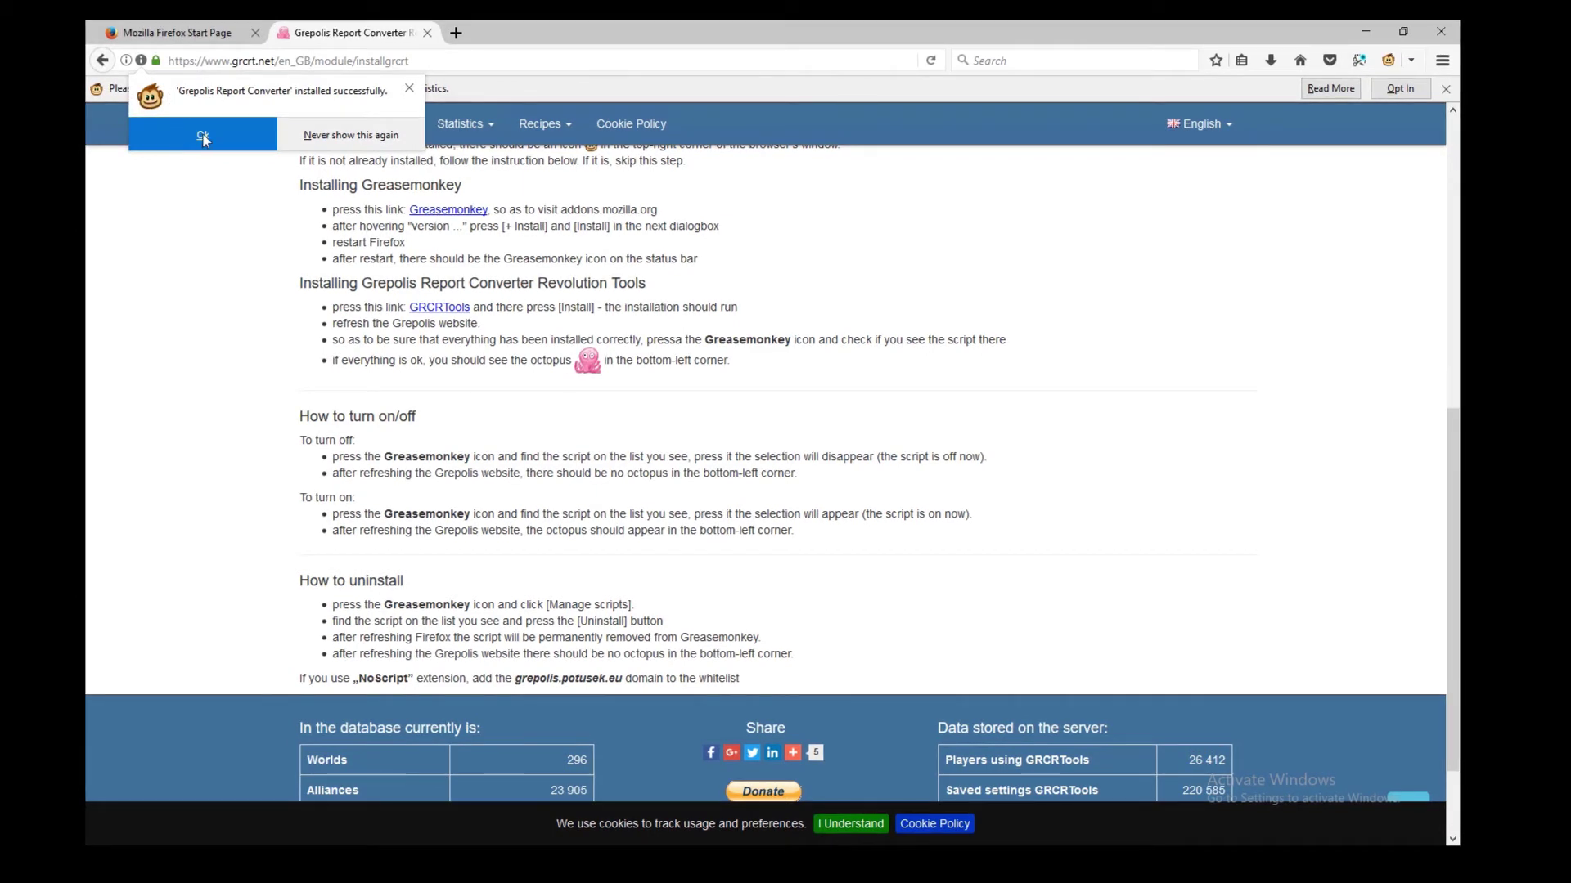
click(199, 136)
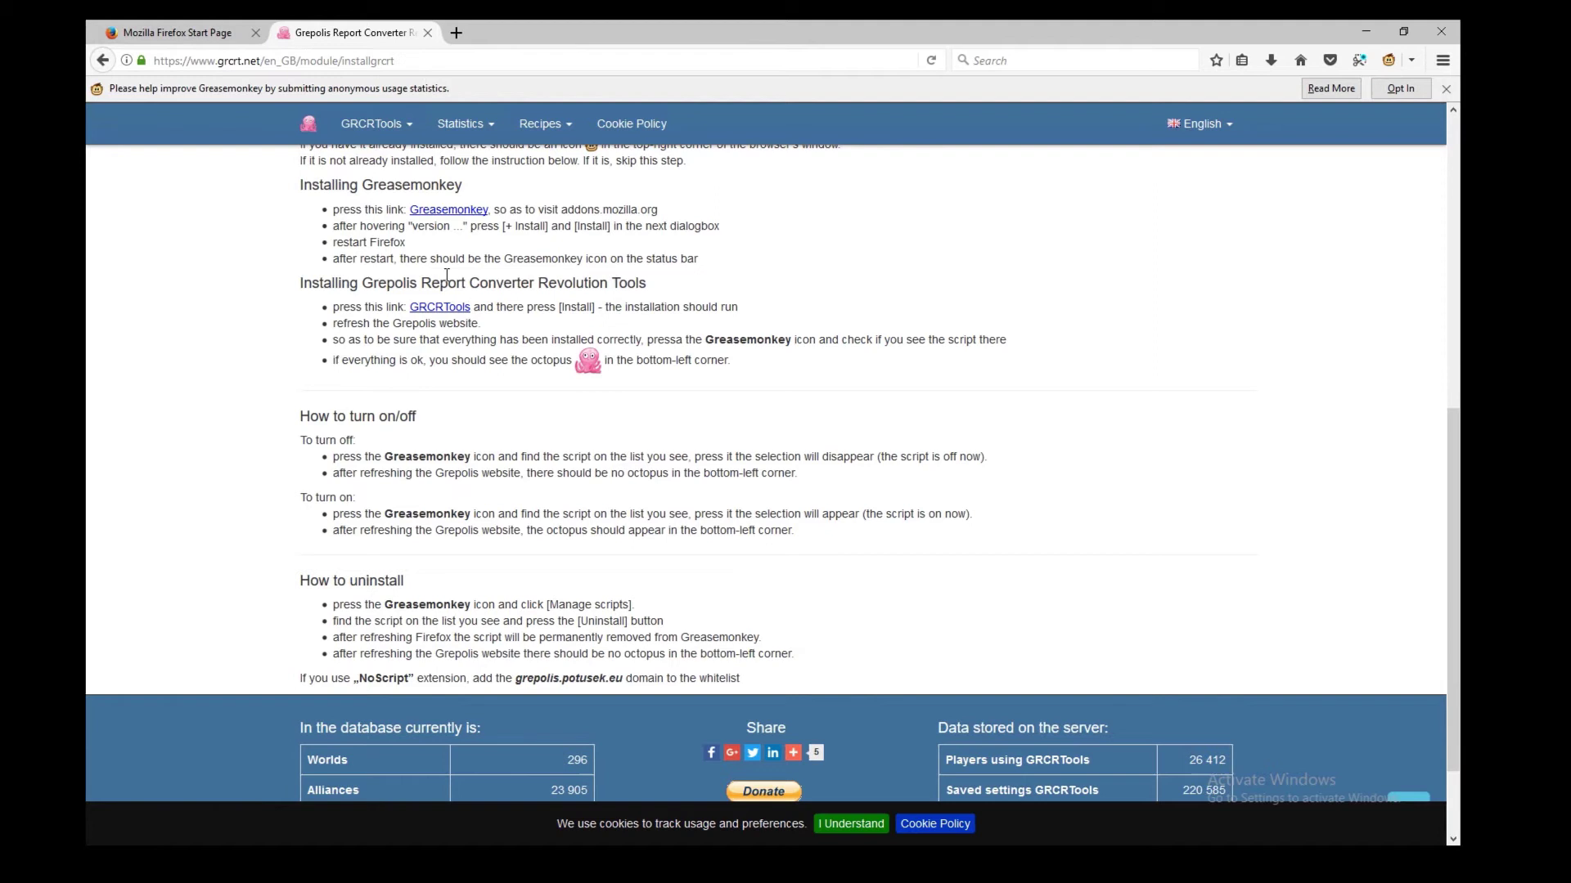
Step: Go to the Polish Grepolis site at grepolis.pl
click(445, 60)
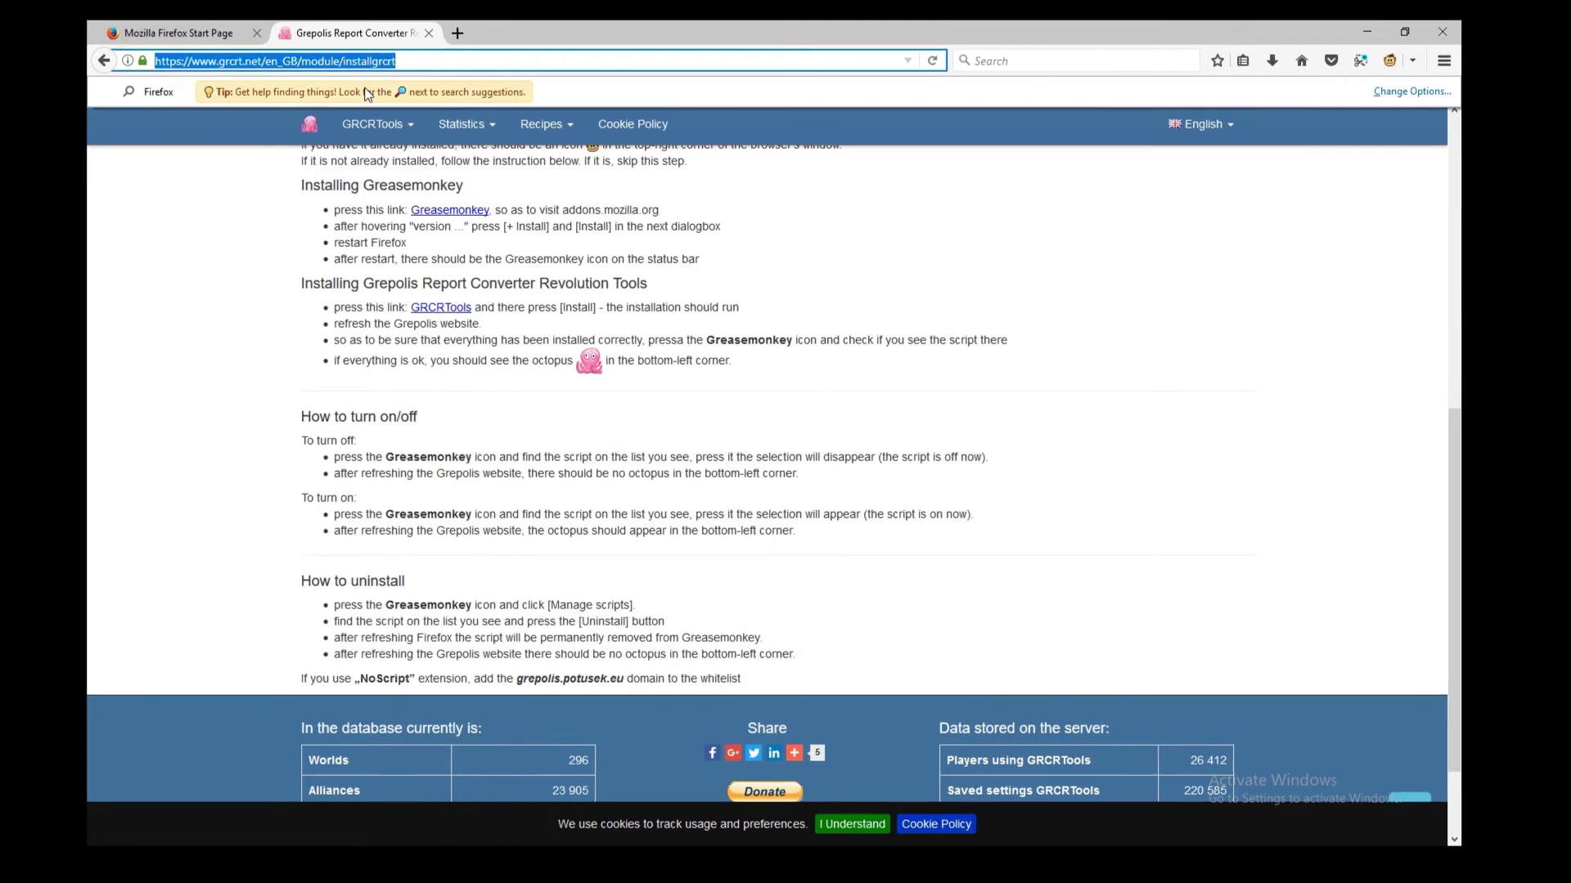
text(grepol)
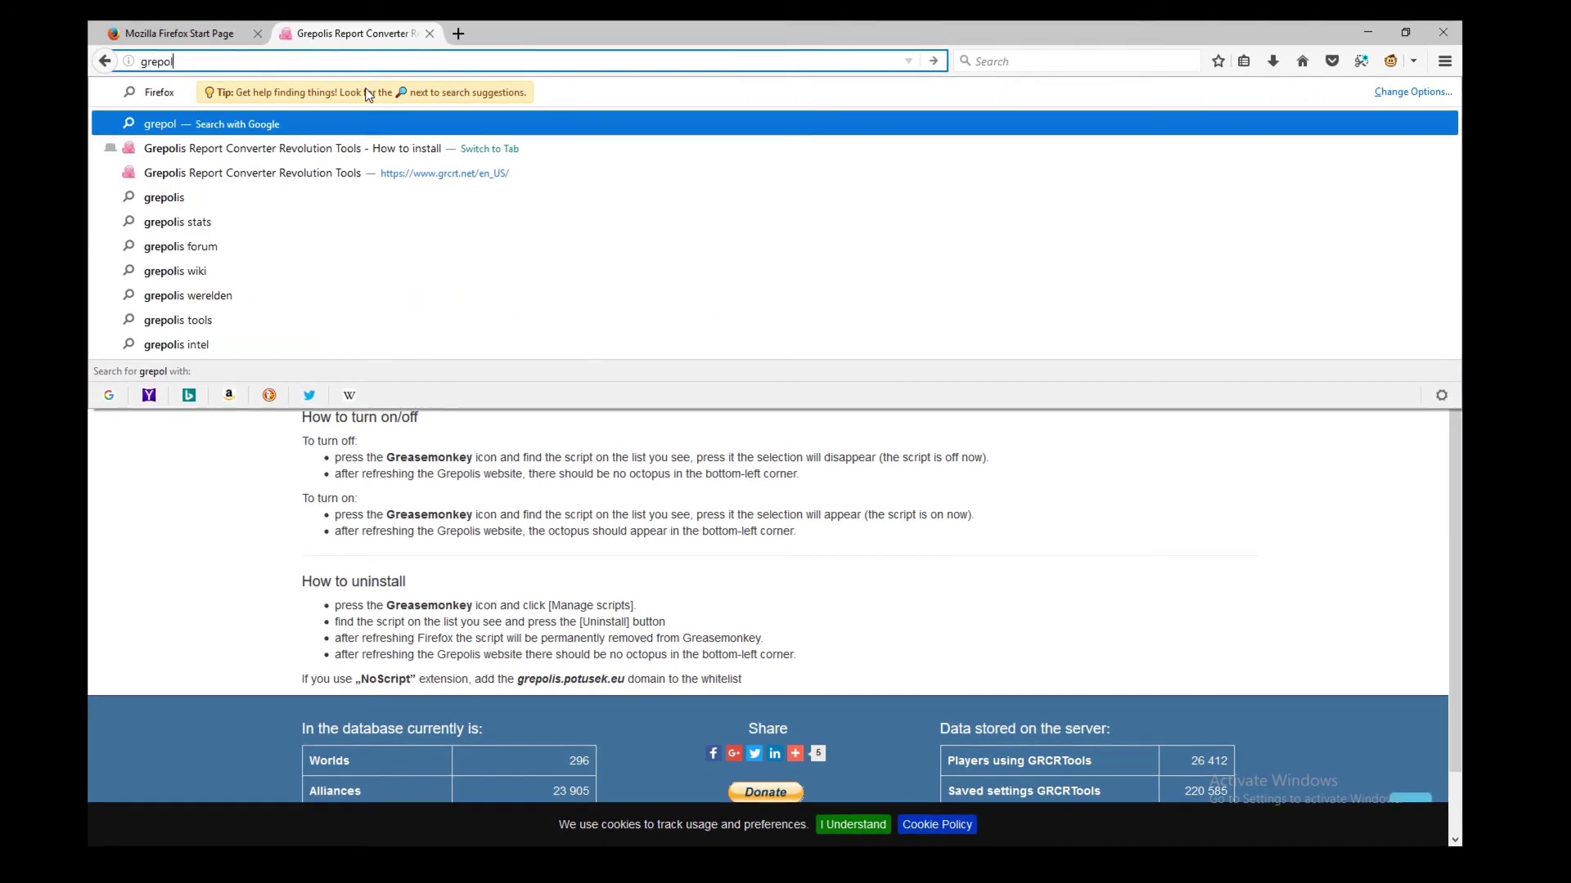
text(is.pl)
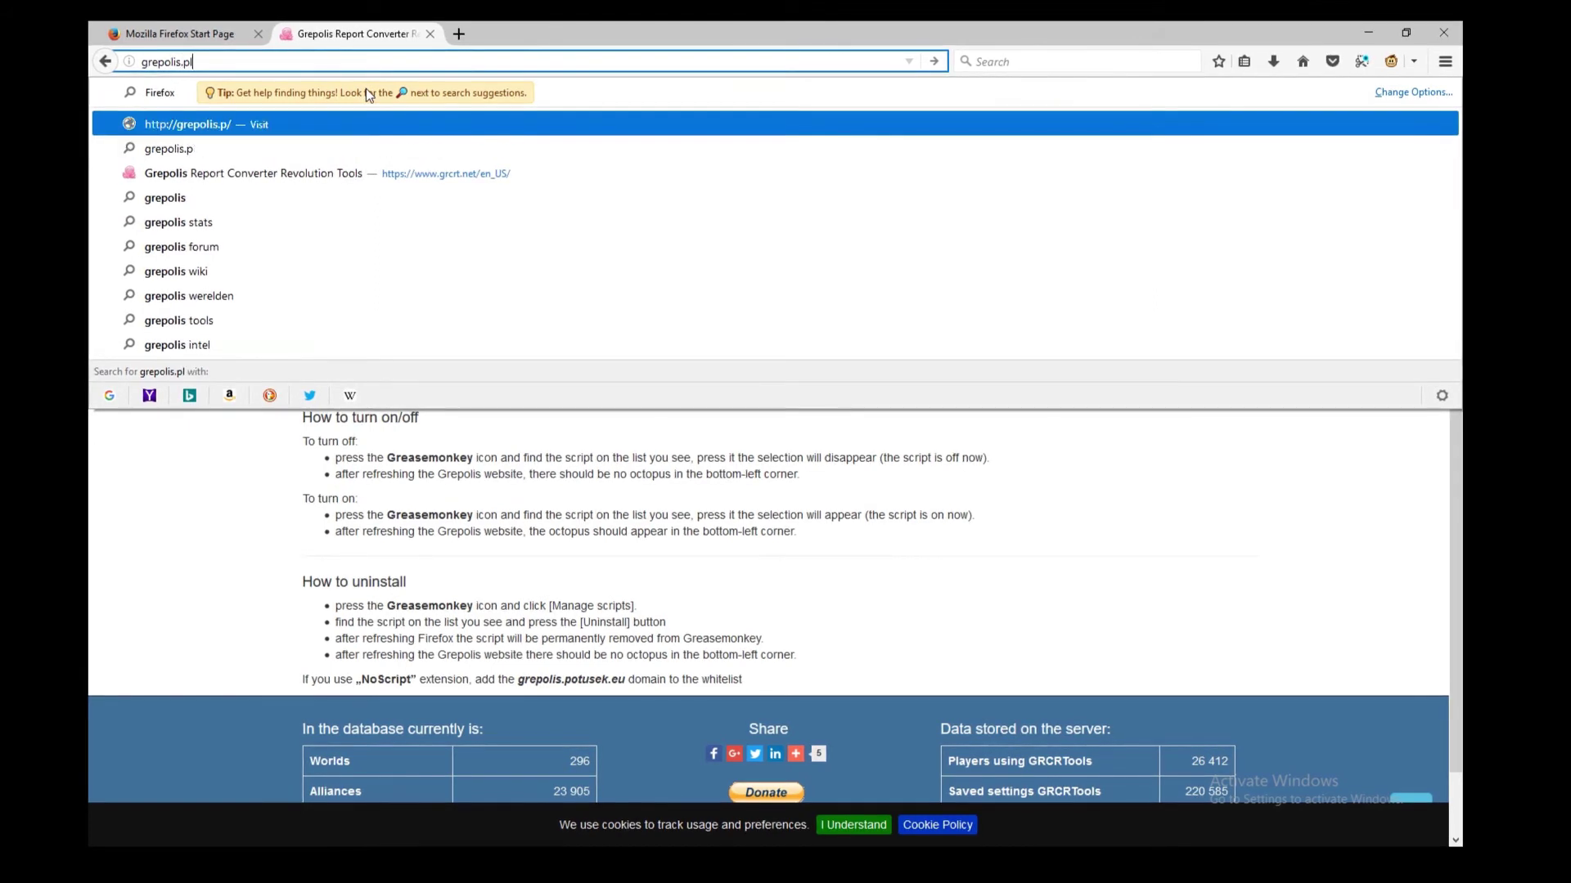
key(Return)
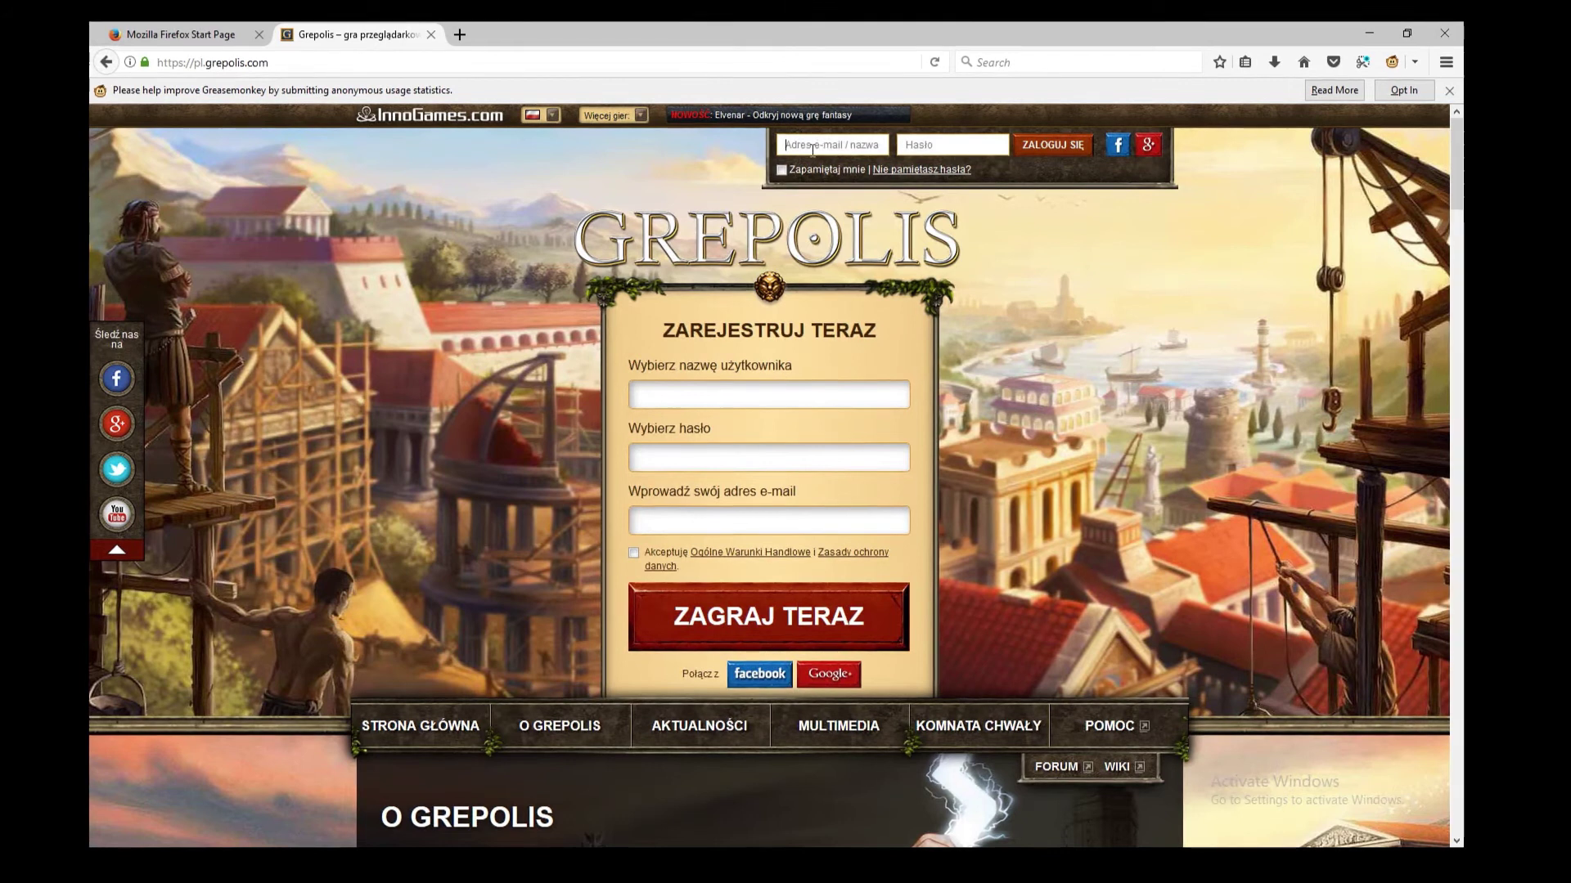
Step: Log in to Grepolis with the account username and password
text(an)
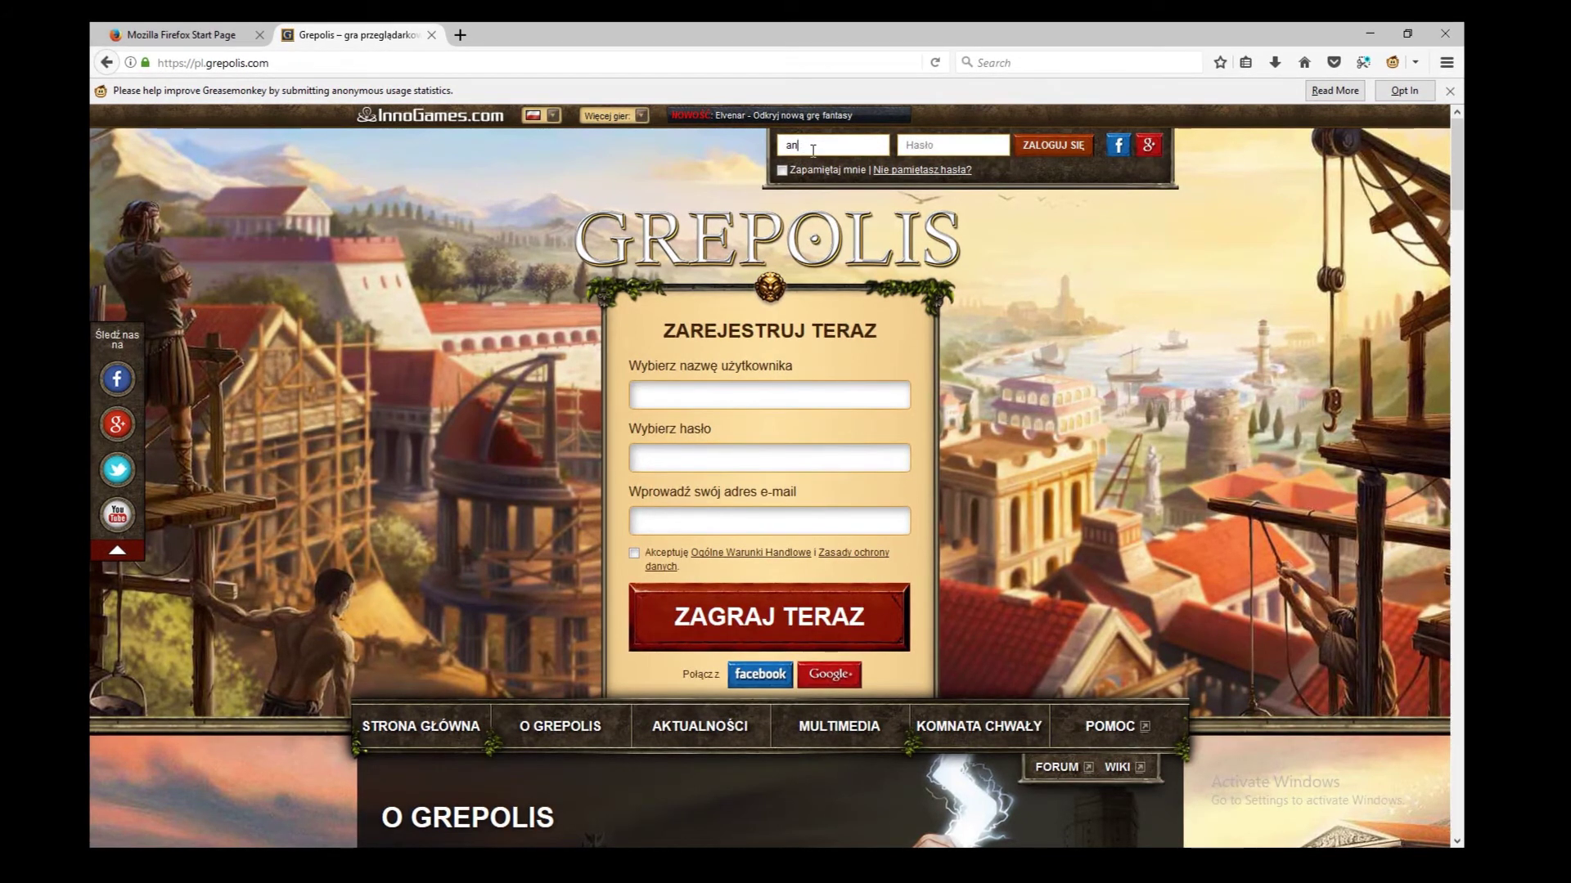
text(pul)
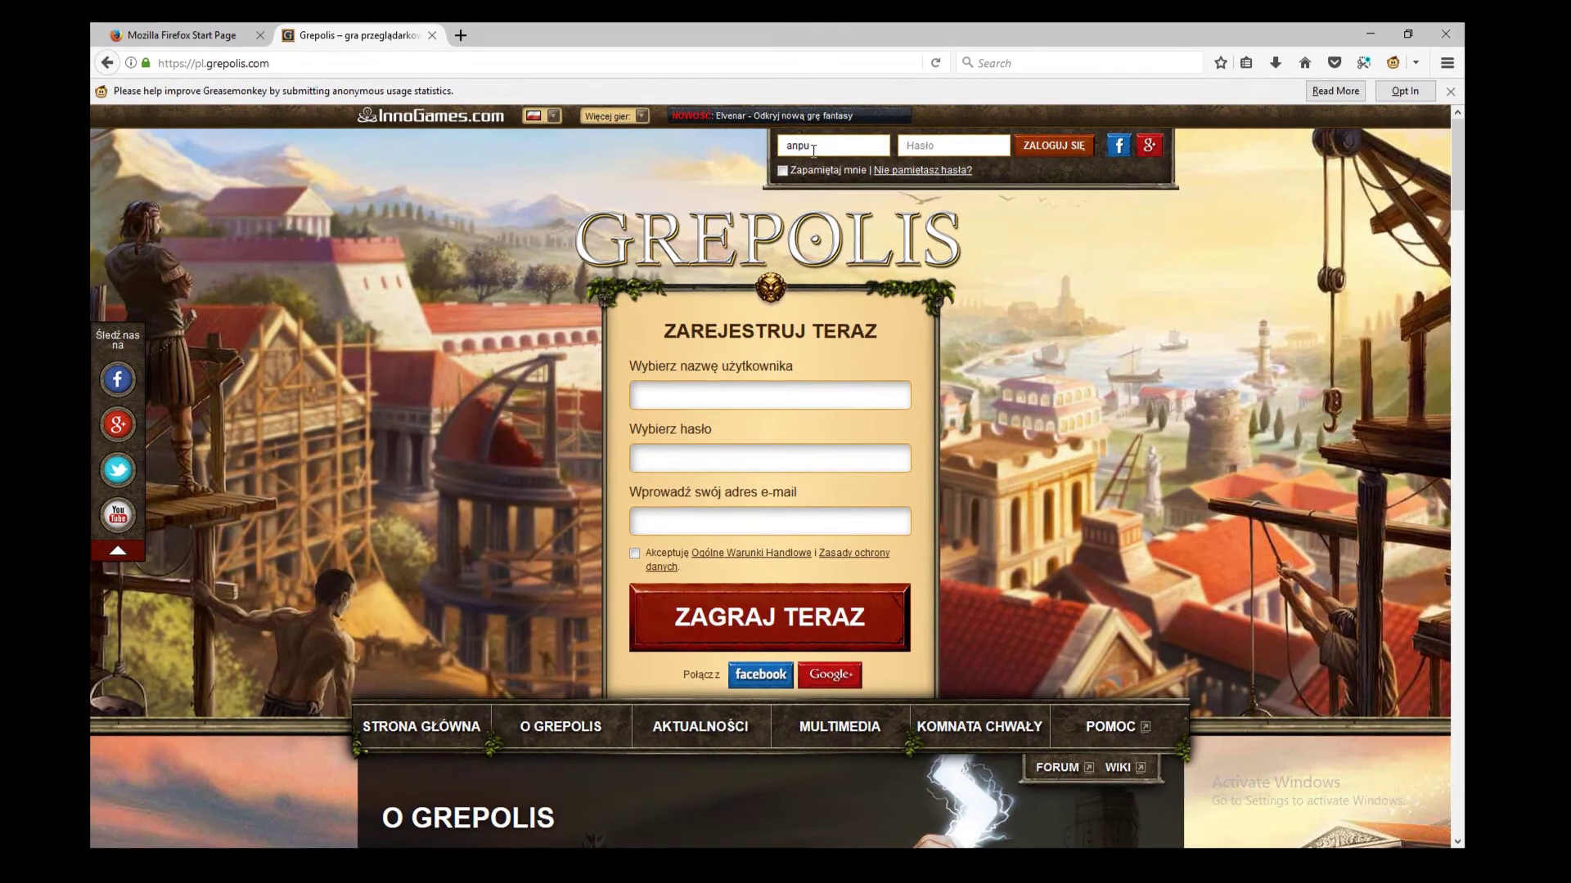
key(Tab)
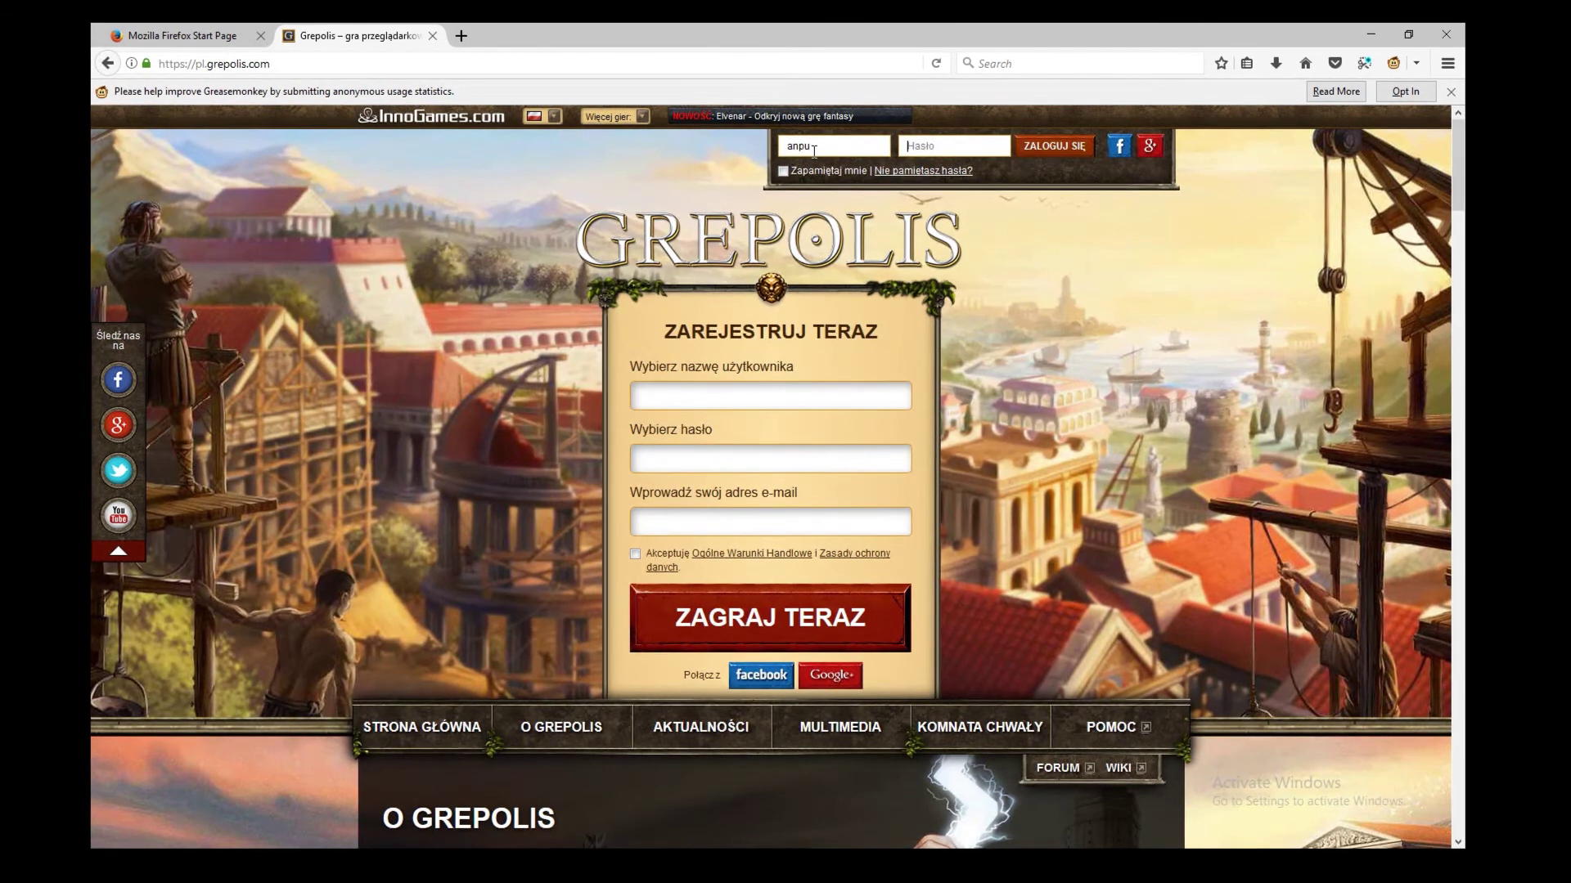
text(***)
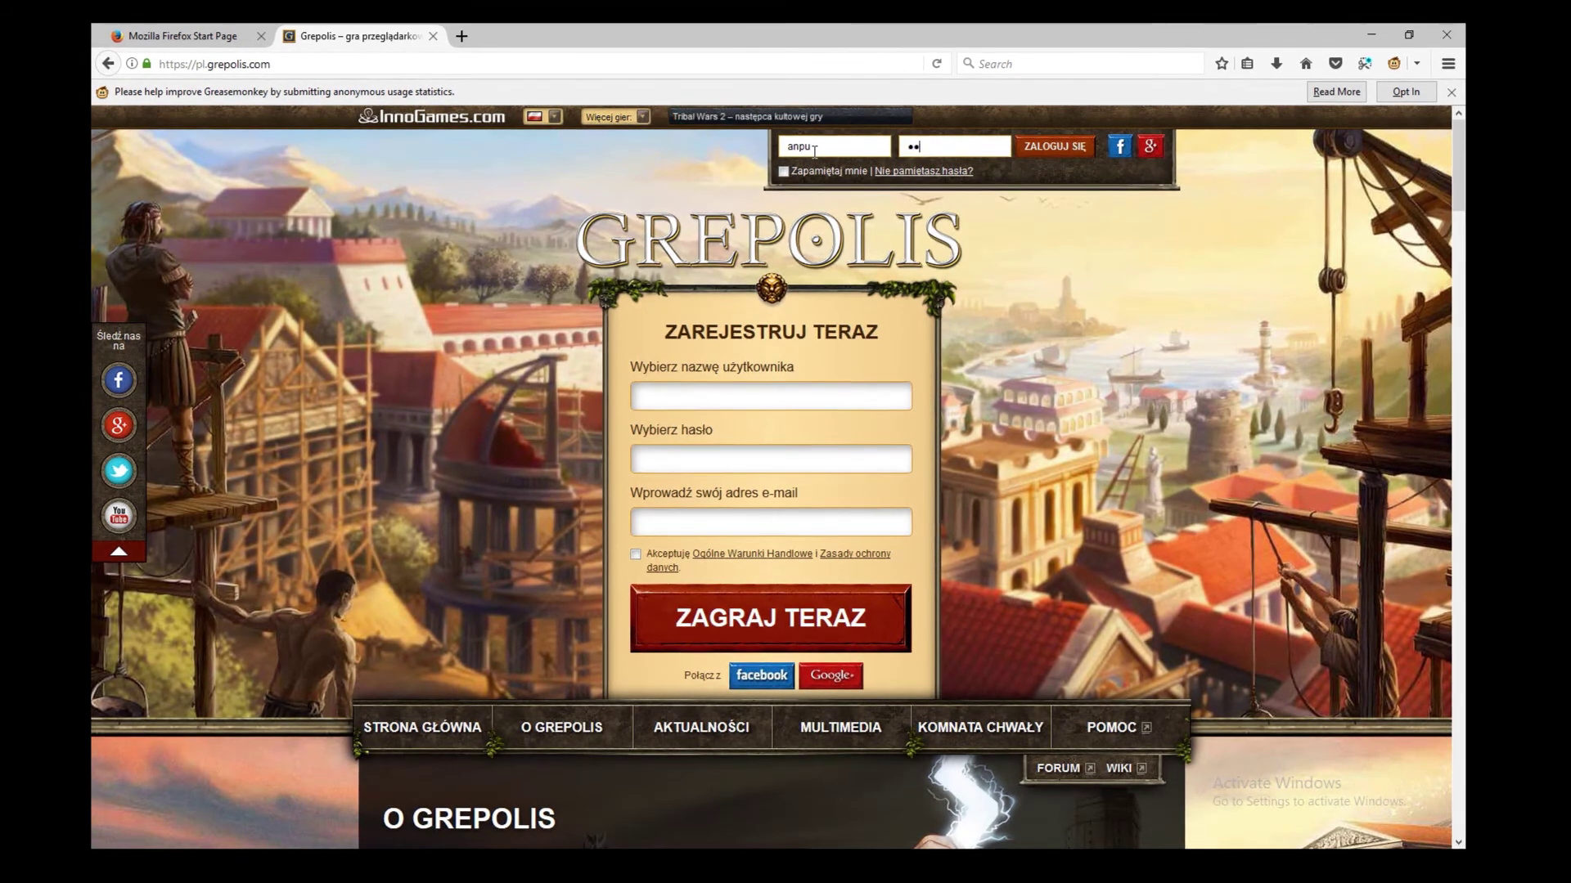
text(***)
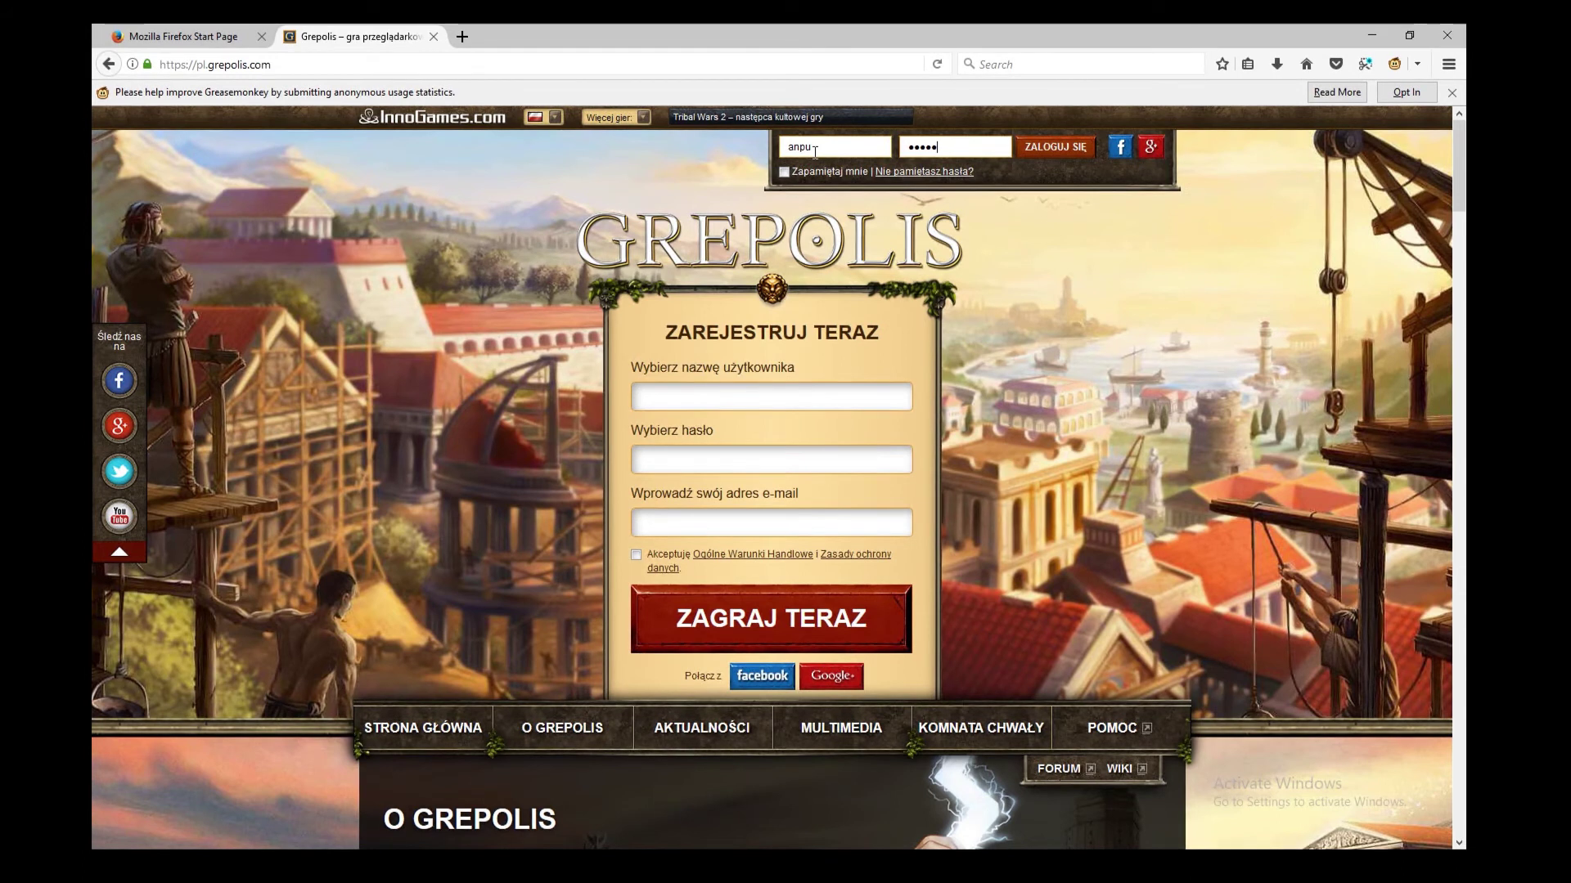
text(**)
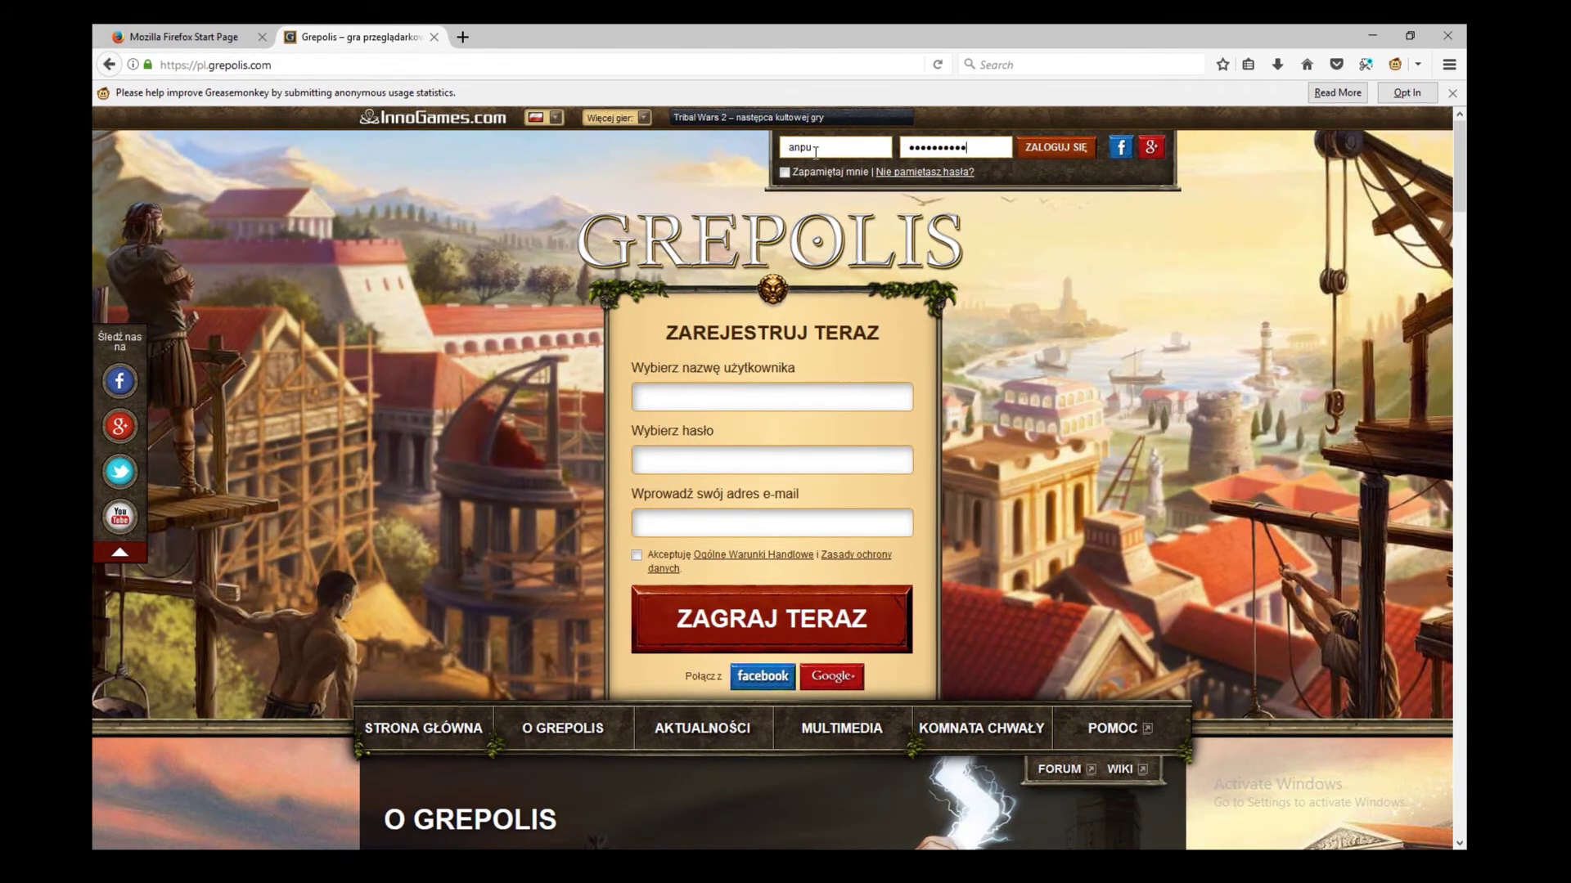
key(Return)
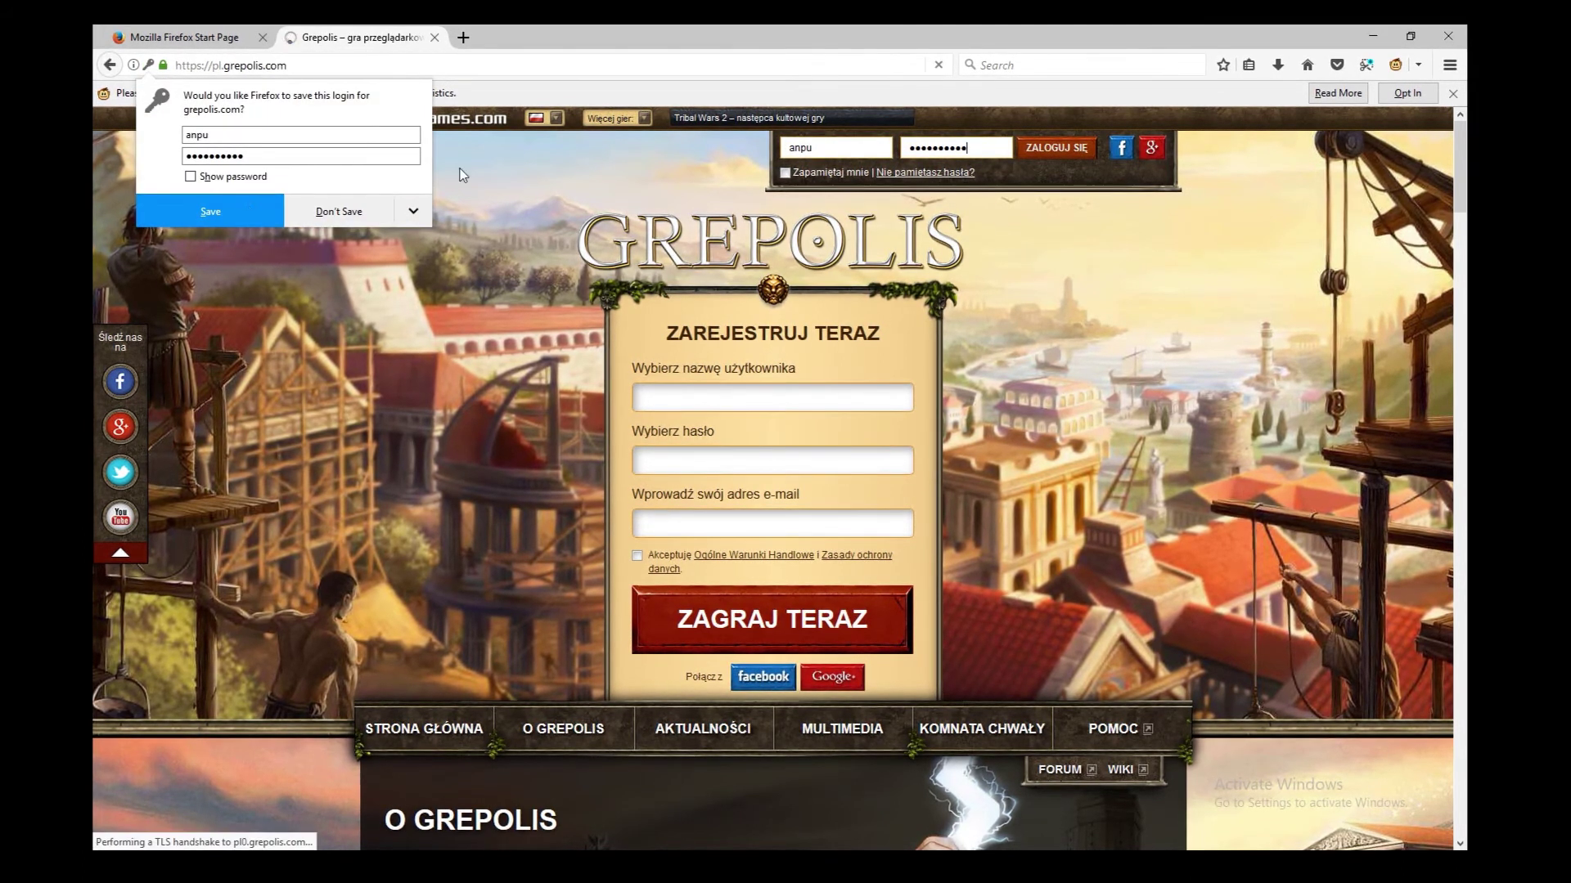
Step: Decline saving the login and enter the APOLLONIA game world
click(292, 210)
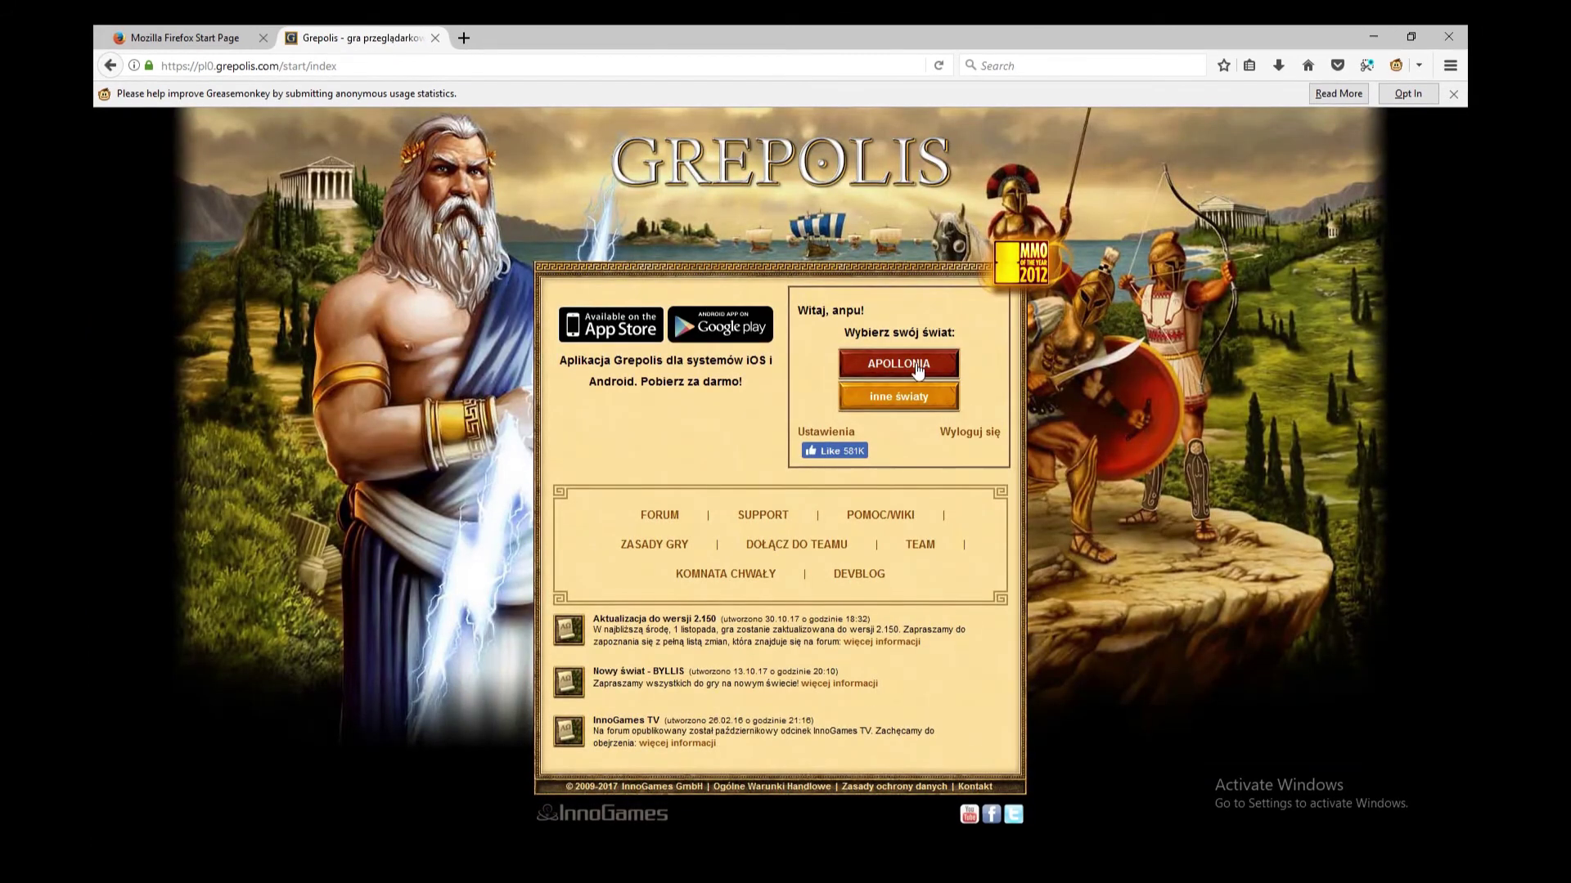
click(919, 361)
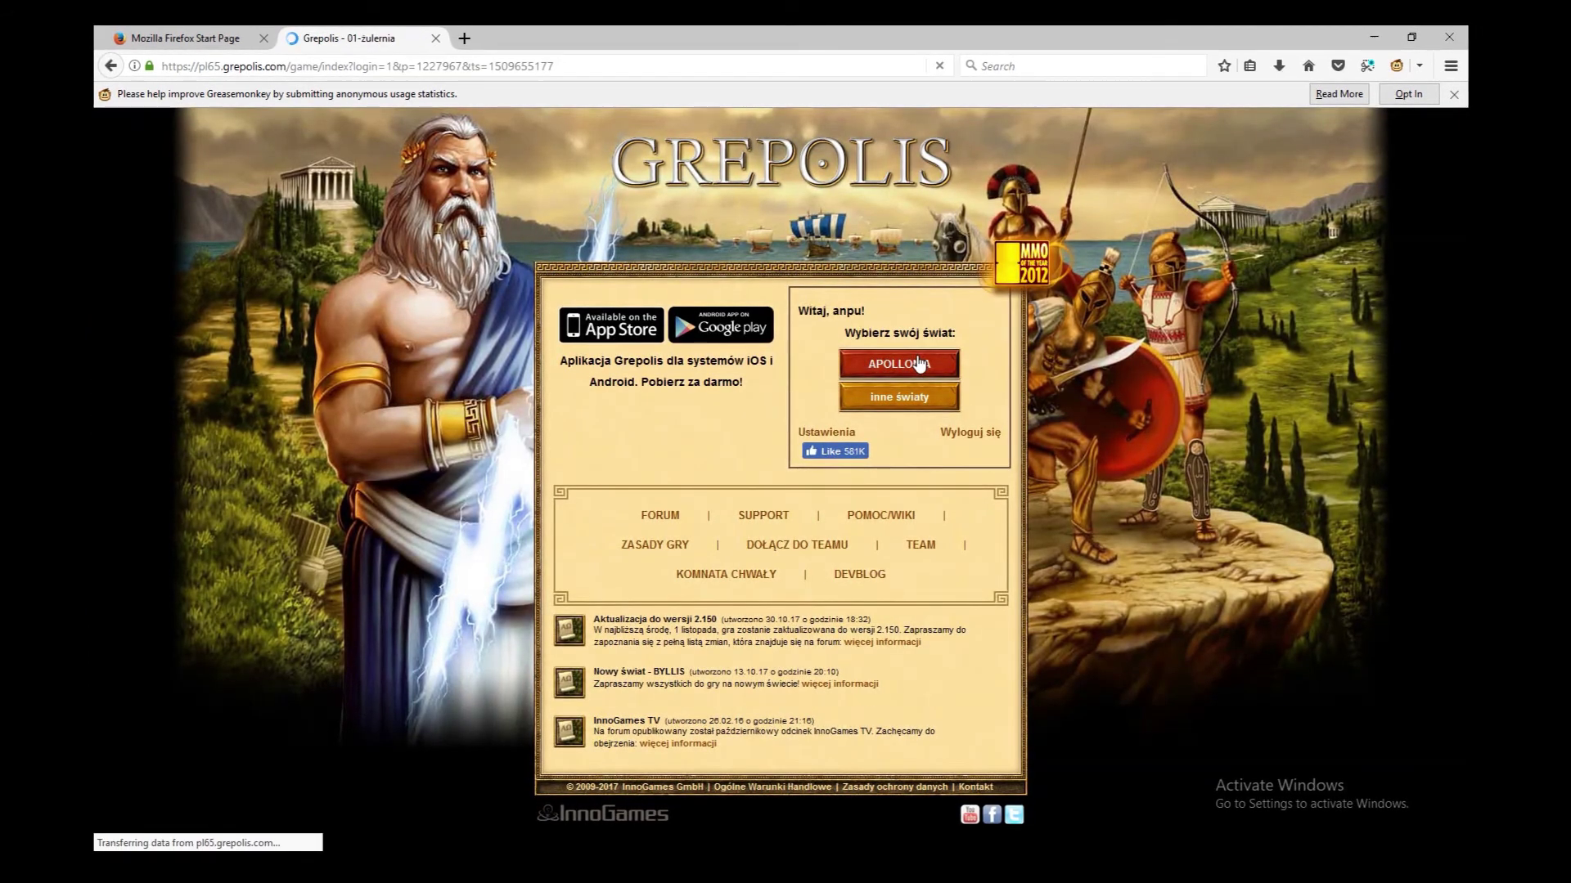